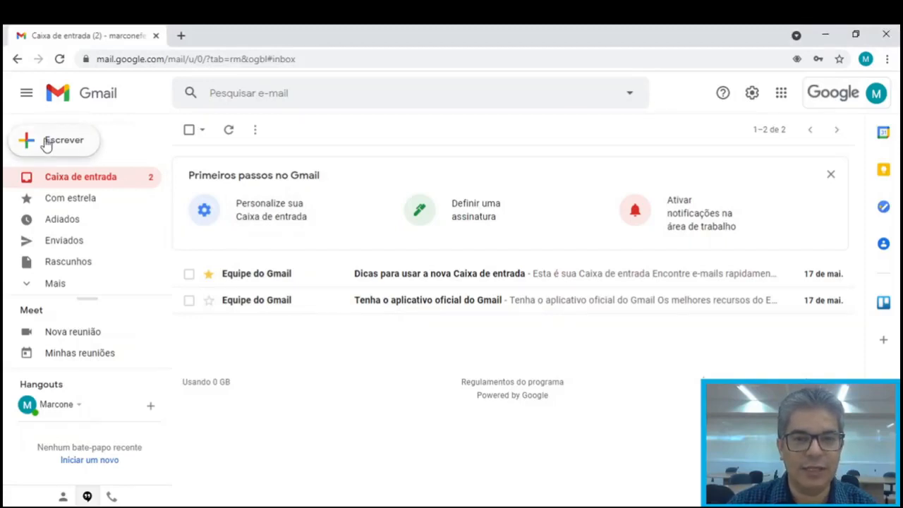
Open a new blank message, minimise it once, then restore it to full size
{"action": "left_click", "coordinate": [46, 142]}
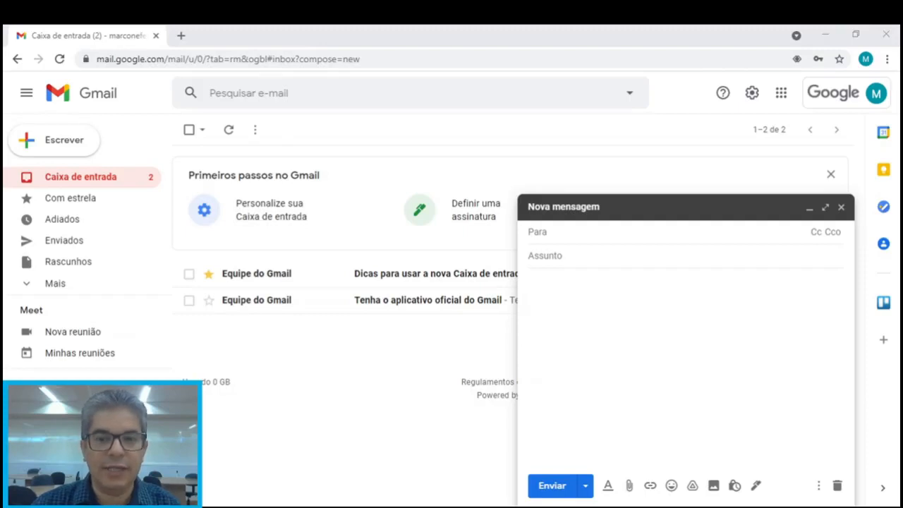
{"action": "key", "text": "alt+Tab"}
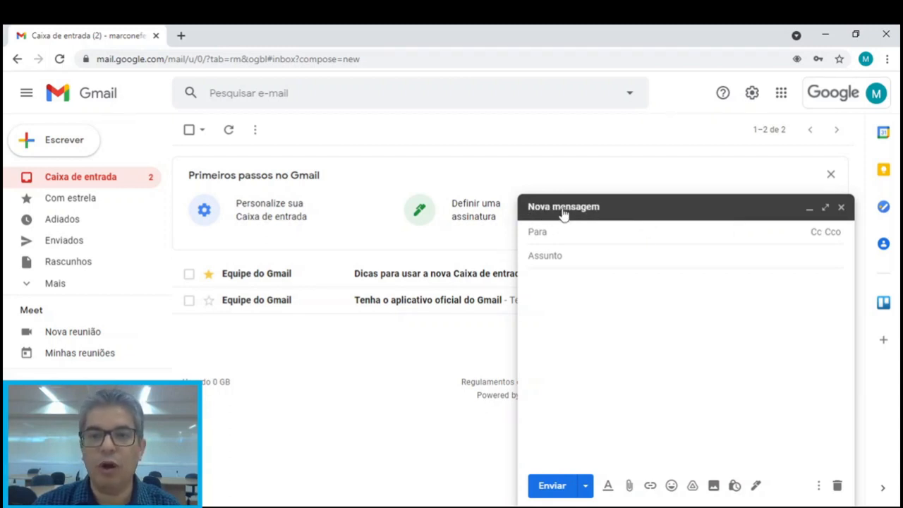
{"action": "left_click", "coordinate": [811, 212]}
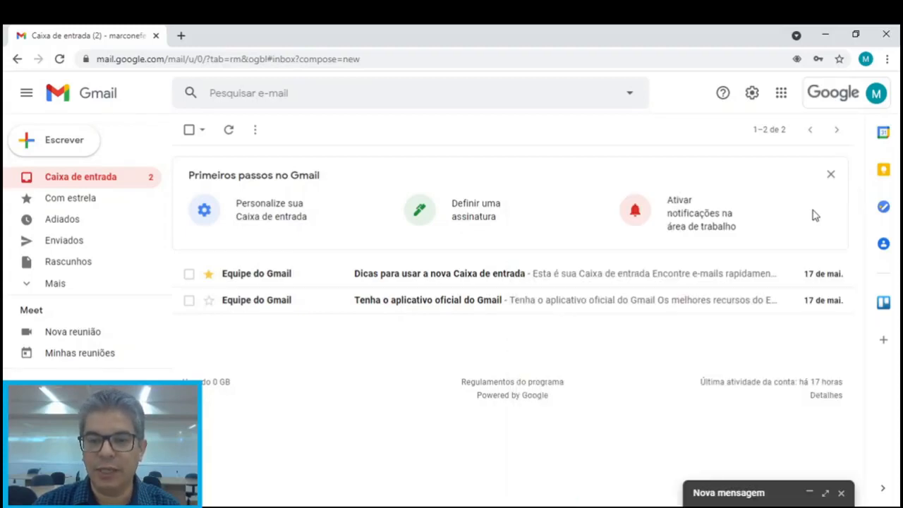
{"action": "left_click", "coordinate": [811, 494]}
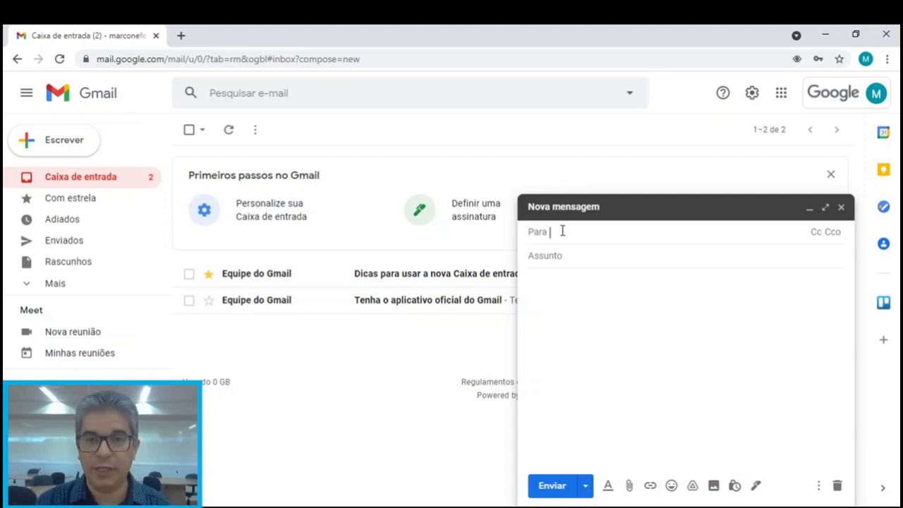
Enter the contact's name in Para and pick the matching suggested contact as recipient
{"action": "type", "text": "Mar"}
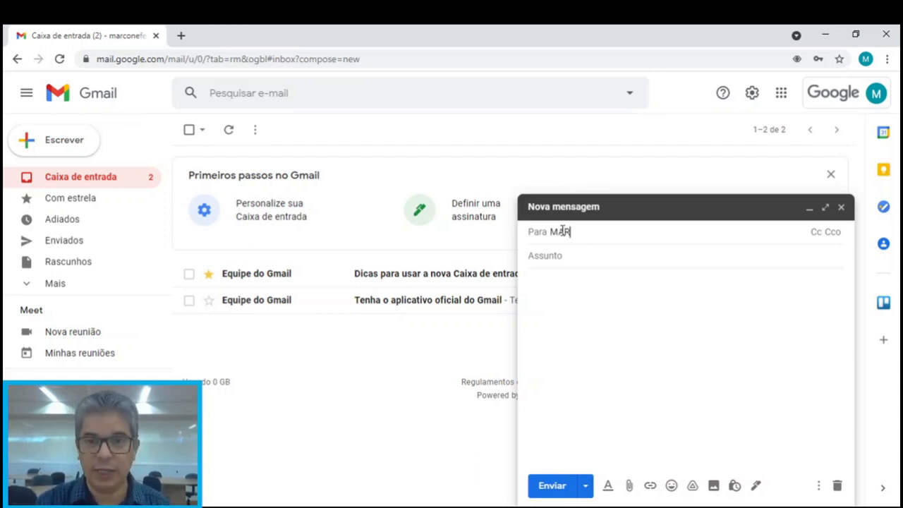
{"action": "key", "text": "BackSpace"}
{"action": "key", "text": "BackSpace"}
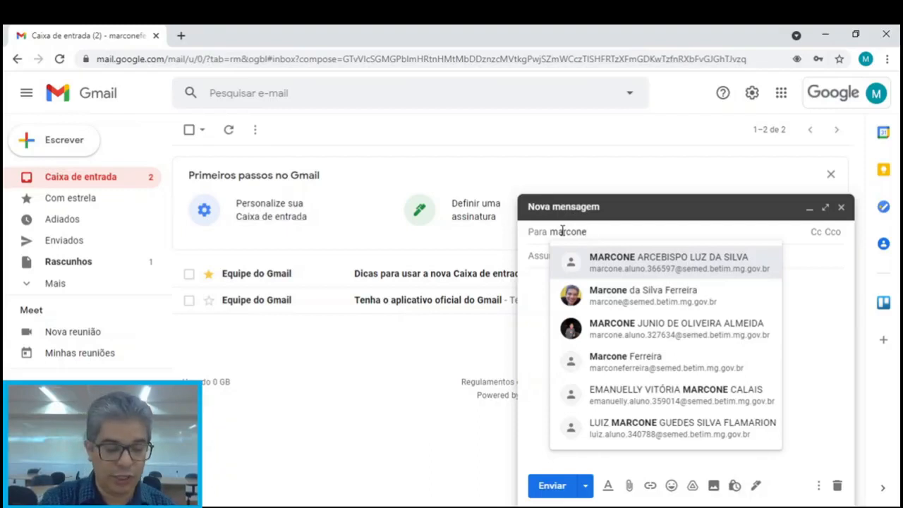
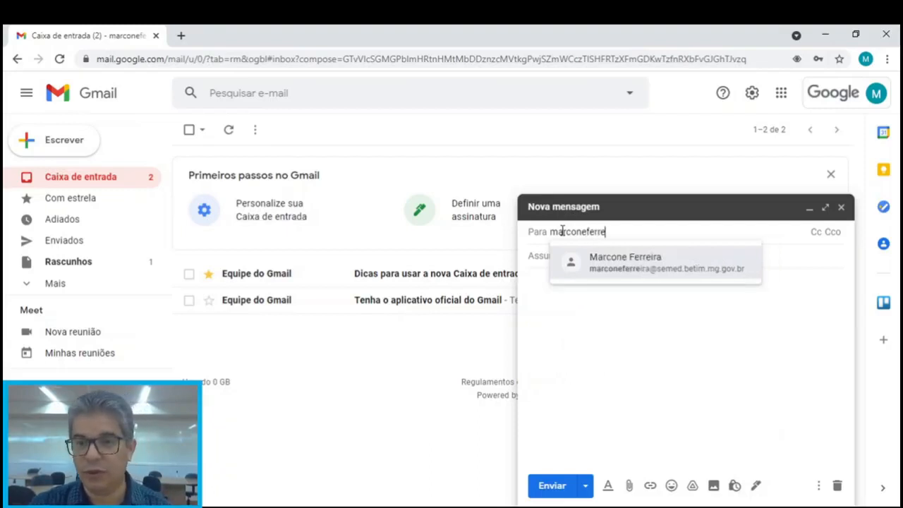
{"action": "left_click", "coordinate": [628, 272]}
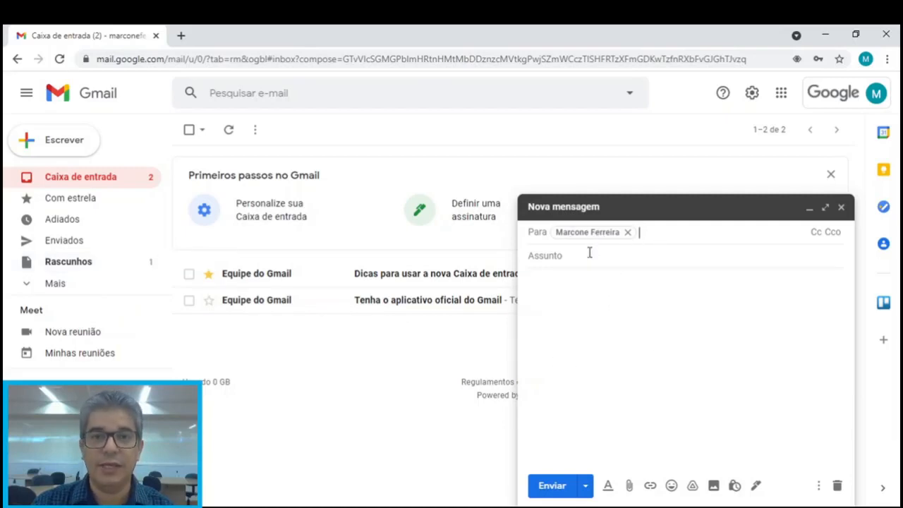
Save and close the draft, reopen it from Rascunhos, and expand its recipient line
{"action": "left_click", "coordinate": [841, 208]}
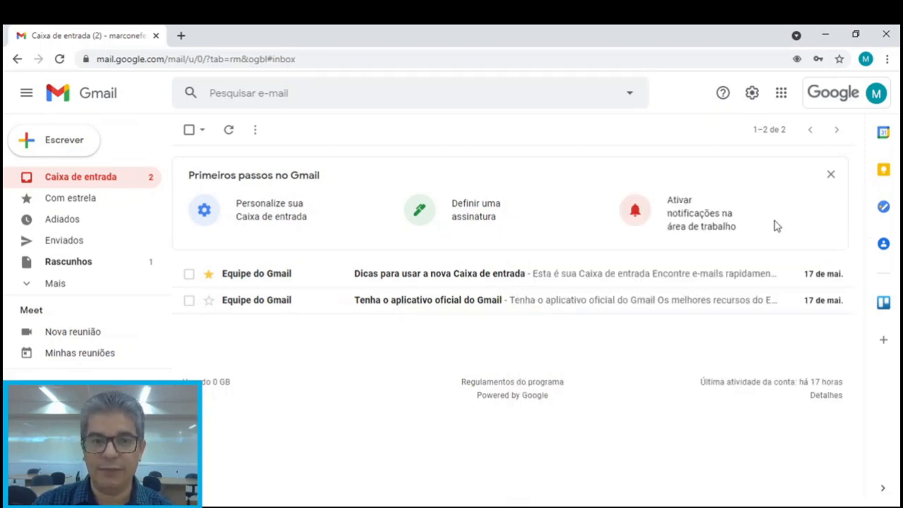
{"action": "left_click", "coordinate": [99, 262]}
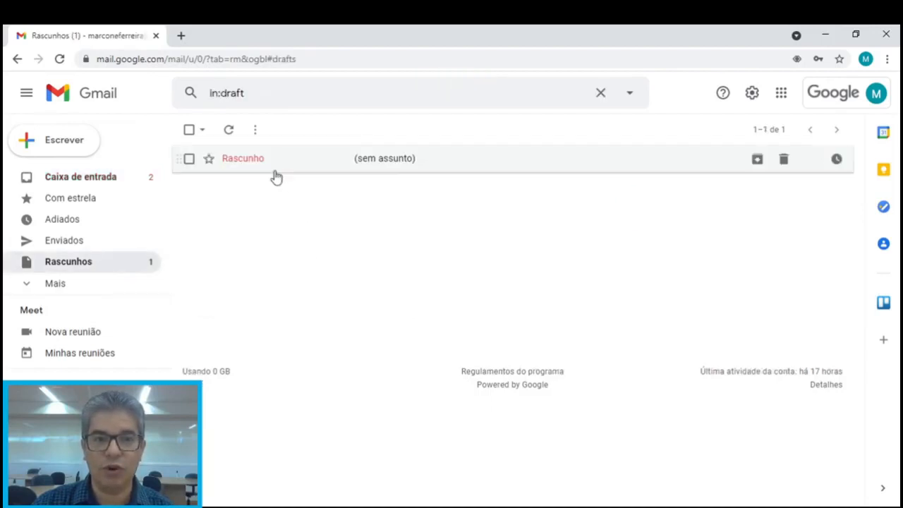
{"action": "left_click", "coordinate": [255, 164]}
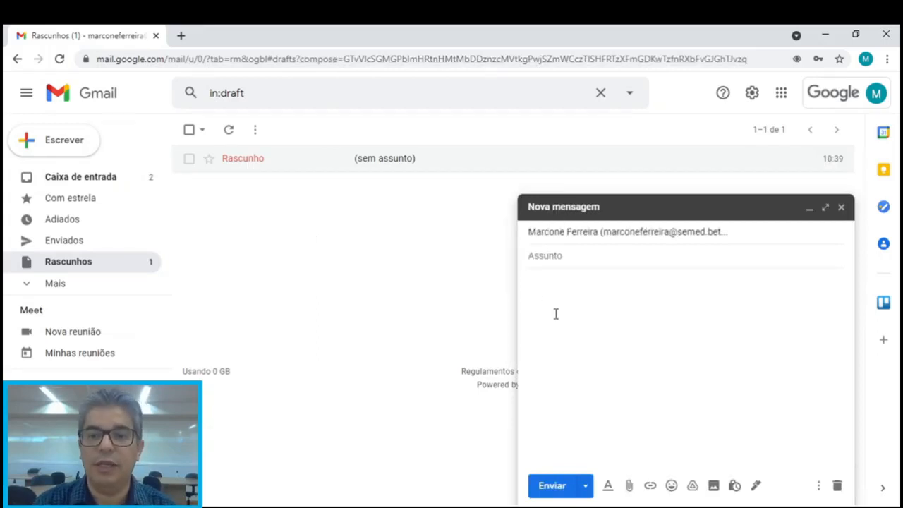
{"action": "left_click", "coordinate": [604, 234]}
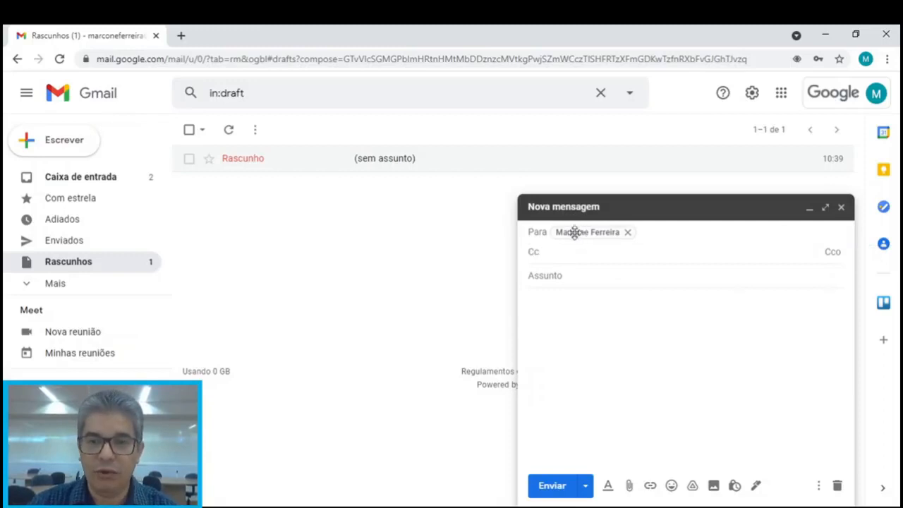
Add the colleague as a Cc recipient by entering their e-mail and accepting the suggestion
{"action": "mouse_move", "coordinate": [581, 237]}
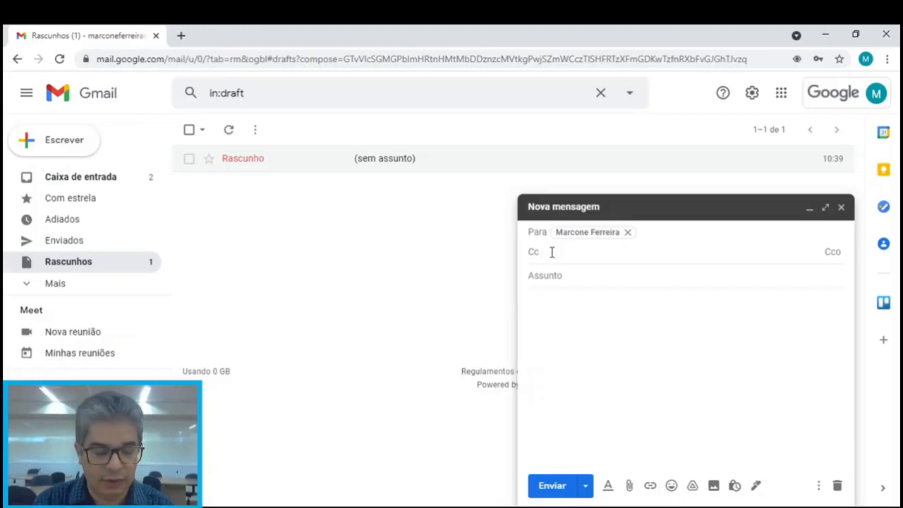
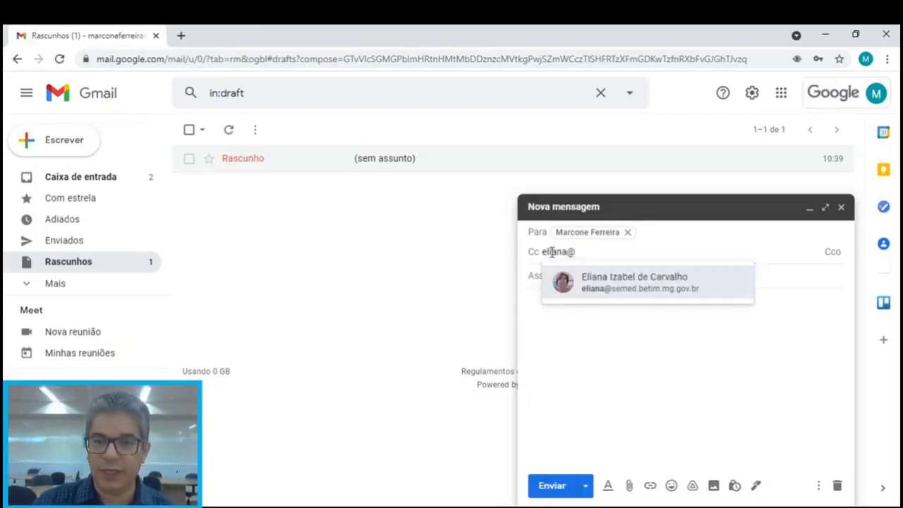
{"action": "left_click", "coordinate": [615, 290]}
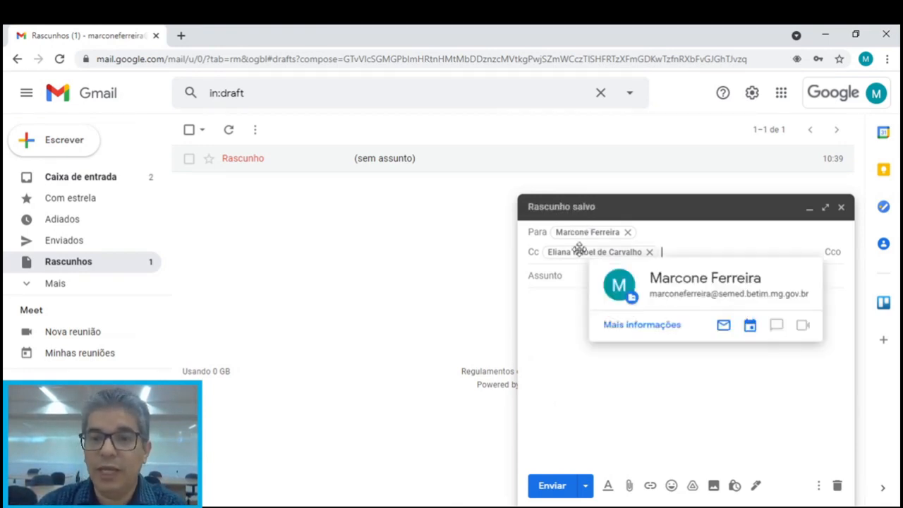
{"action": "mouse_move", "coordinate": [556, 248]}
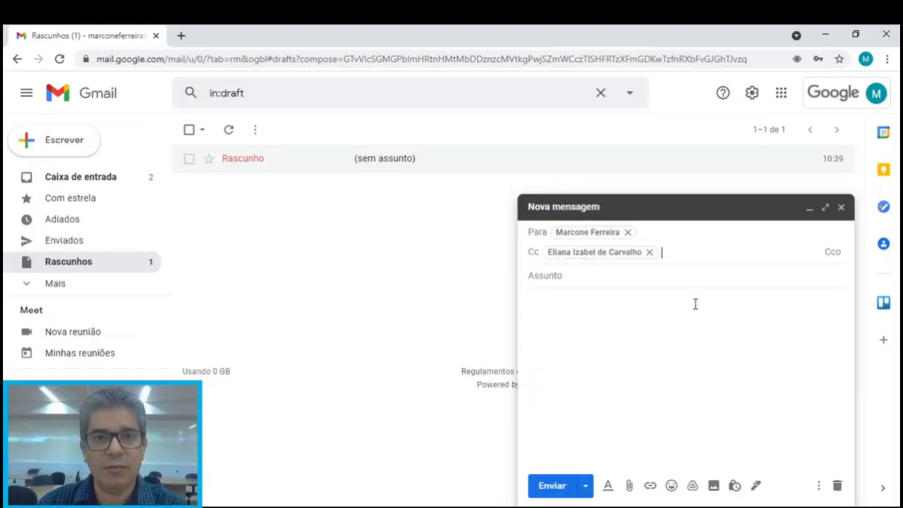
Add an empty Cco blind-copy line beneath the Cc recipient
{"action": "left_click", "coordinate": [832, 253]}
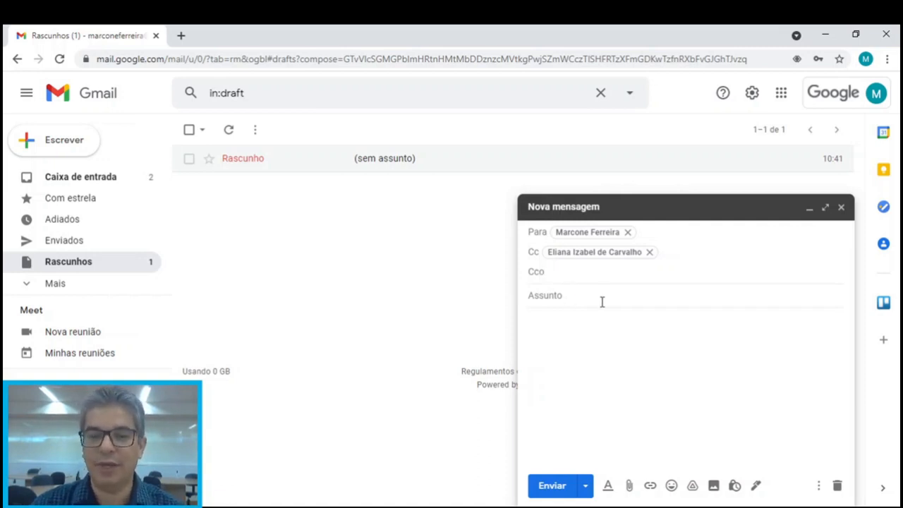
Begin the subject line with 'Envio dos docm'
{"action": "left_click", "coordinate": [553, 296]}
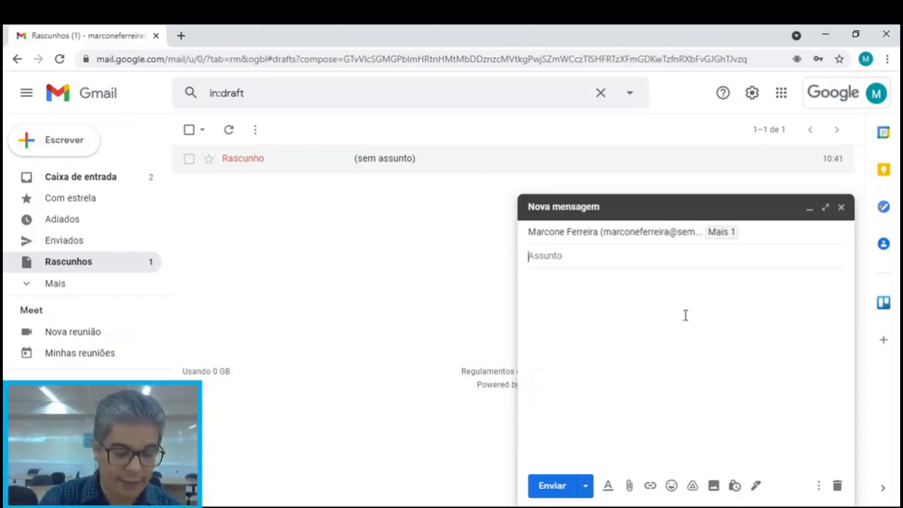
{"action": "type", "text": "Envio dos docmu"}
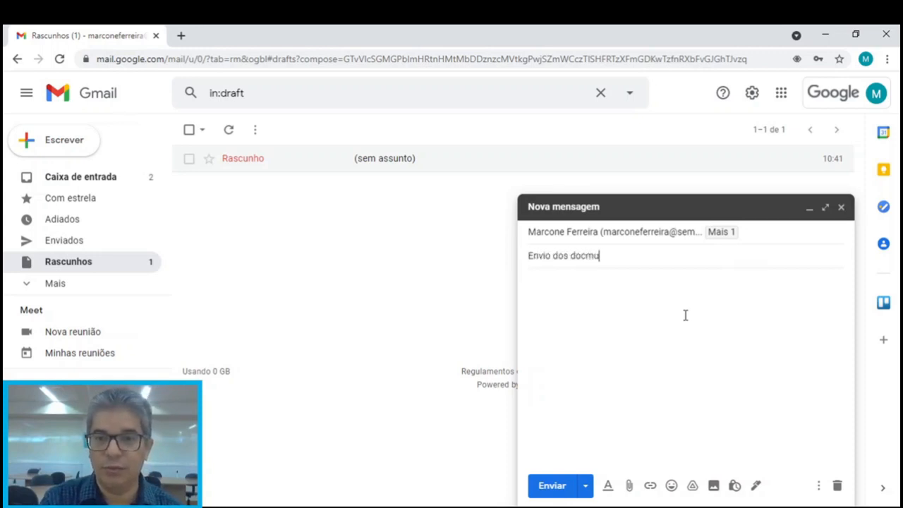
Correct the typo so the subject reads 'Envio dos documentos do mês corrente'
{"action": "key", "text": "BackSpace"}
{"action": "type", "text": "u"}
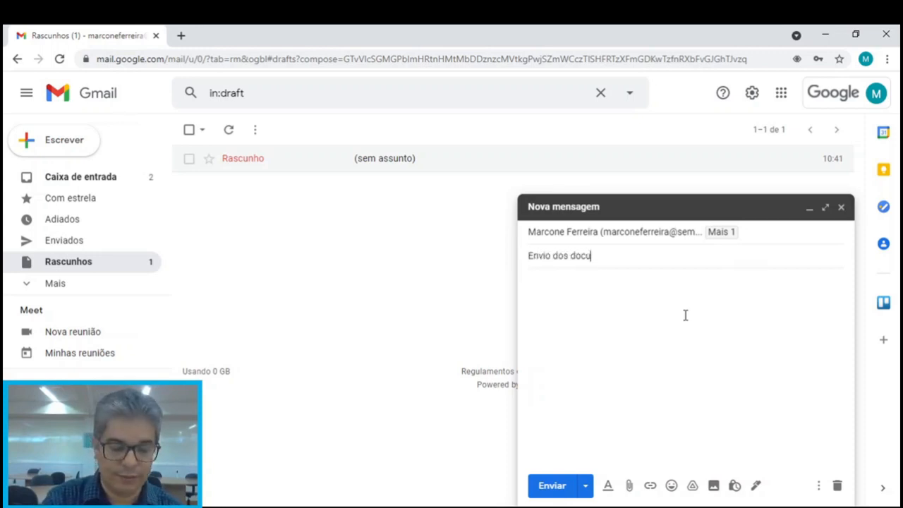
{"action": "type", "text": "mentos d"}
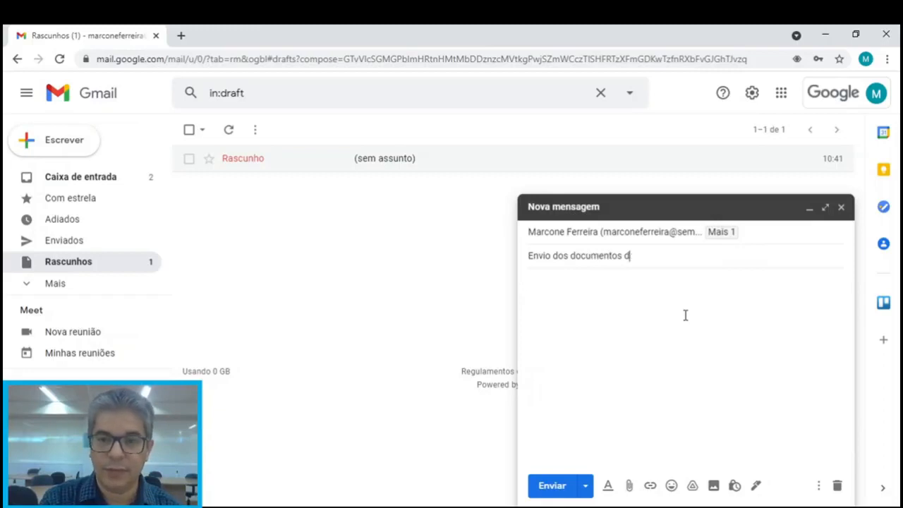
{"action": "type", "text": "o m"}
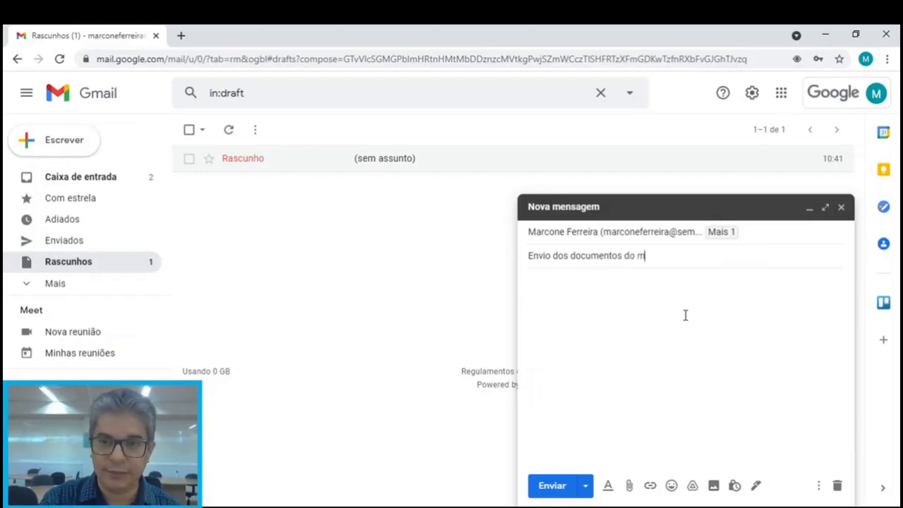
{"action": "type", "text": "ês corrente"}
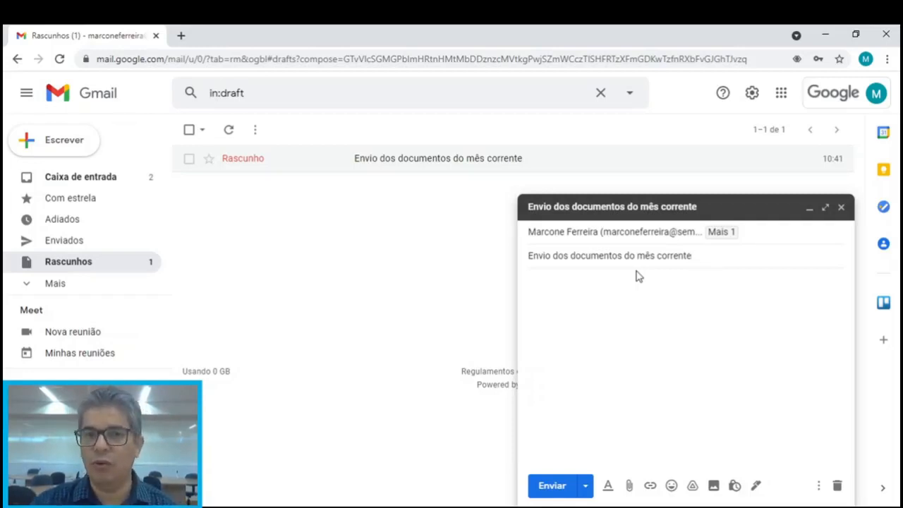
Write 'Prezado' plus the recipient's name, then 'Os documentos para a sua contratação devem ser encaminhados...'
{"action": "left_click", "coordinate": [590, 297]}
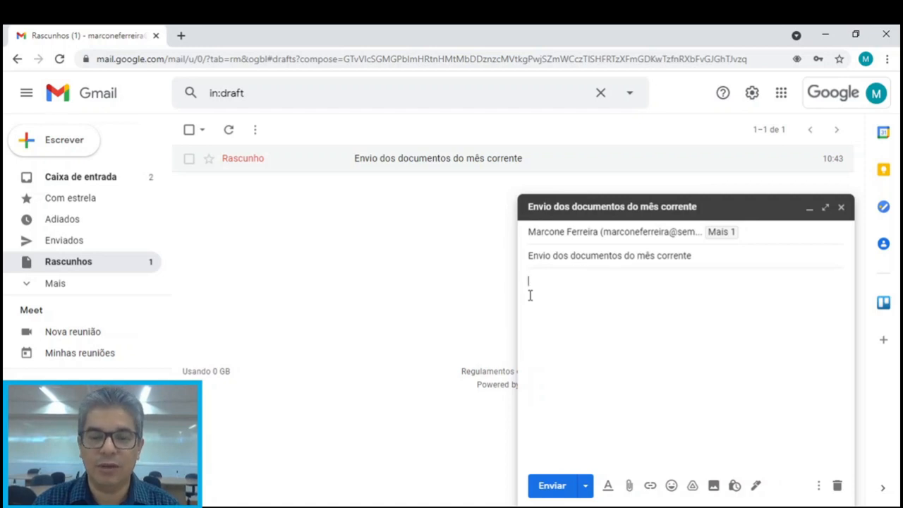
{"action": "type", "text": "Prez"}
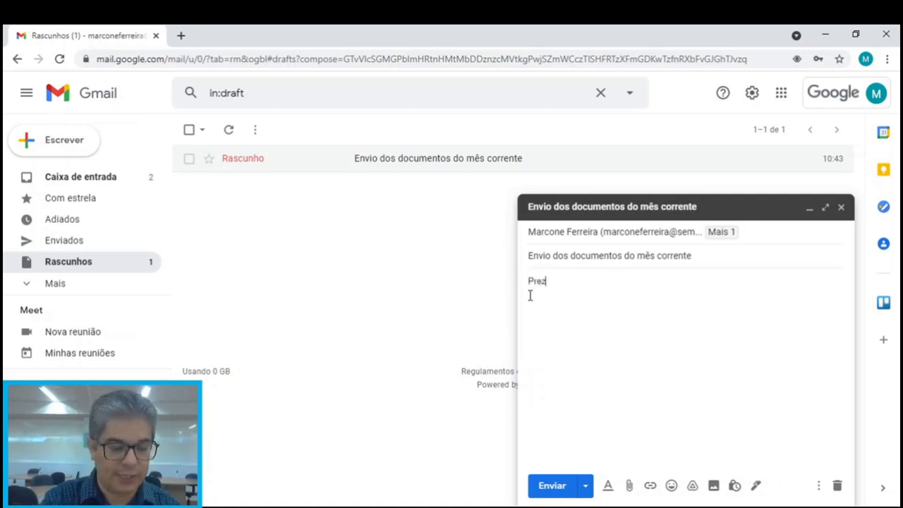
{"action": "type", "text": "ado "}
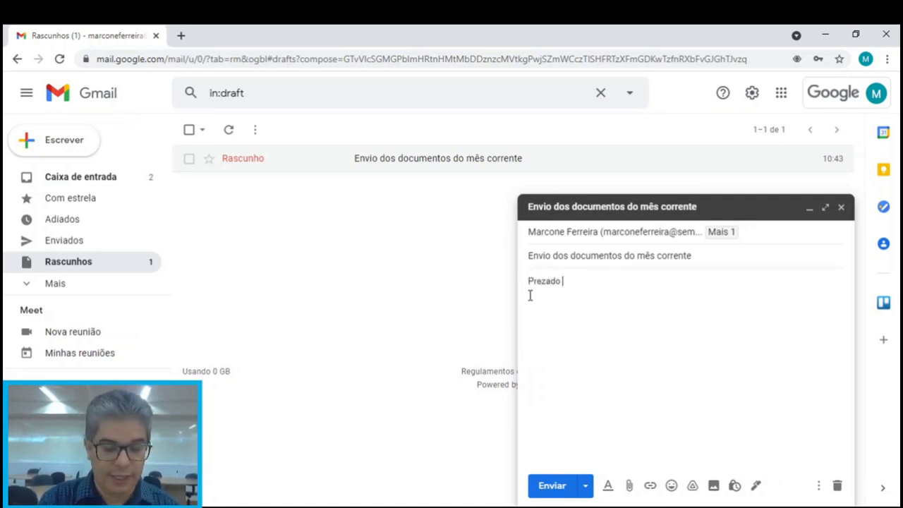
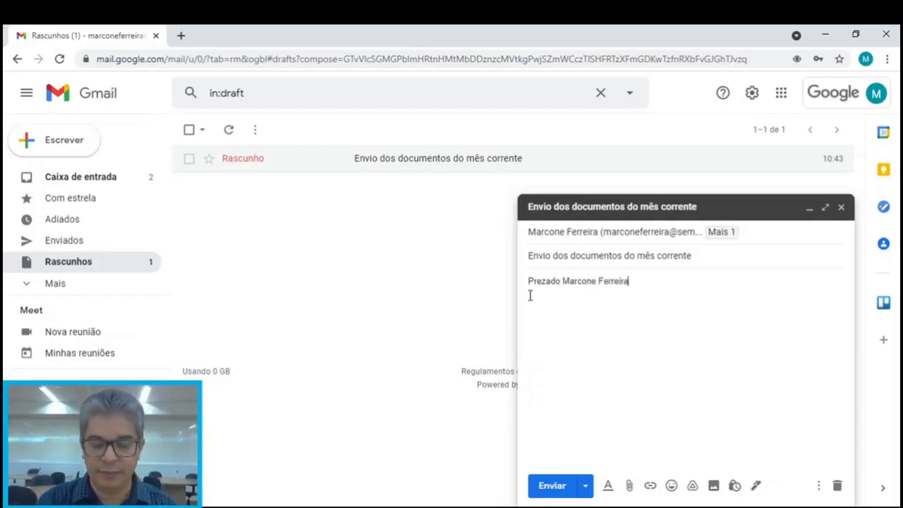
{"action": "type", "text": ","}
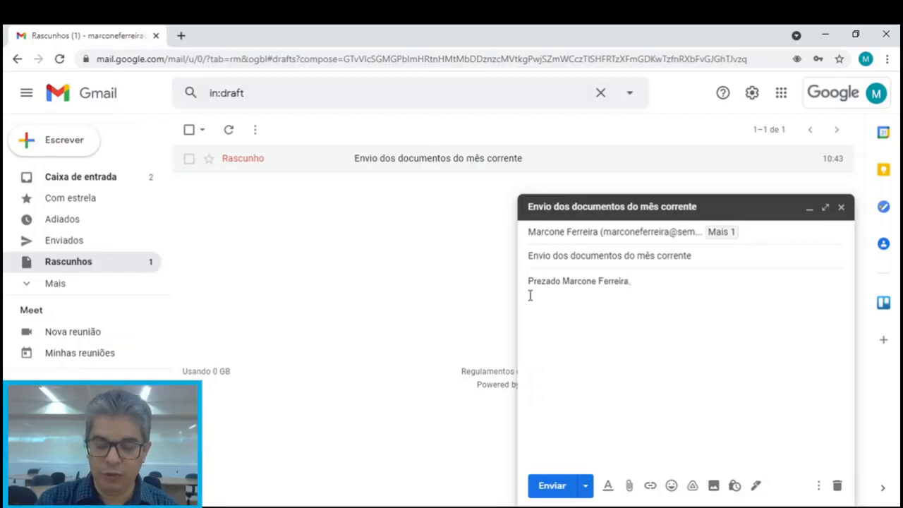
{"action": "key", "text": "Return"}
{"action": "key", "text": "Return"}
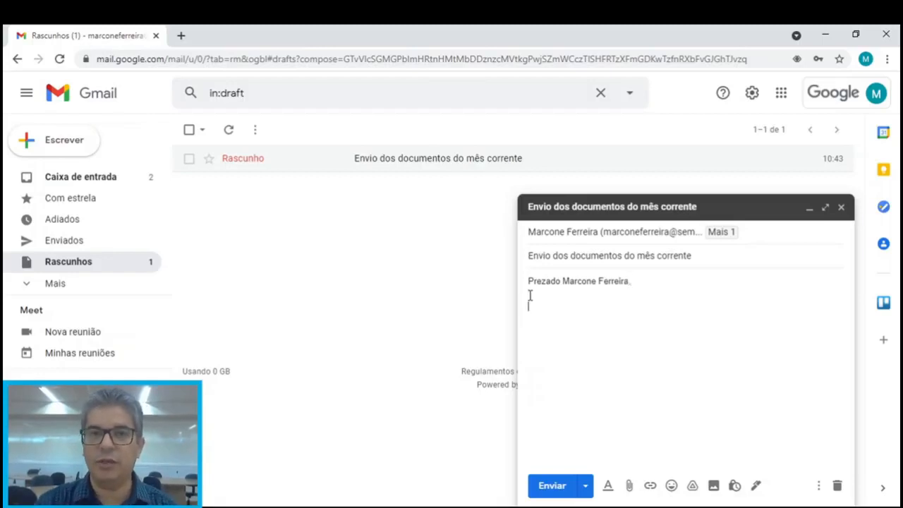
{"action": "type", "text": "Os d"}
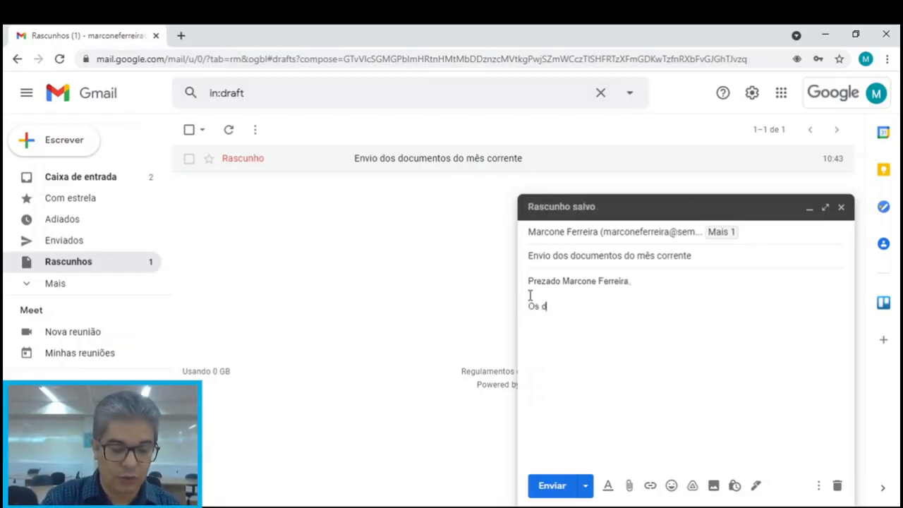
{"action": "type", "text": "ocumentos "}
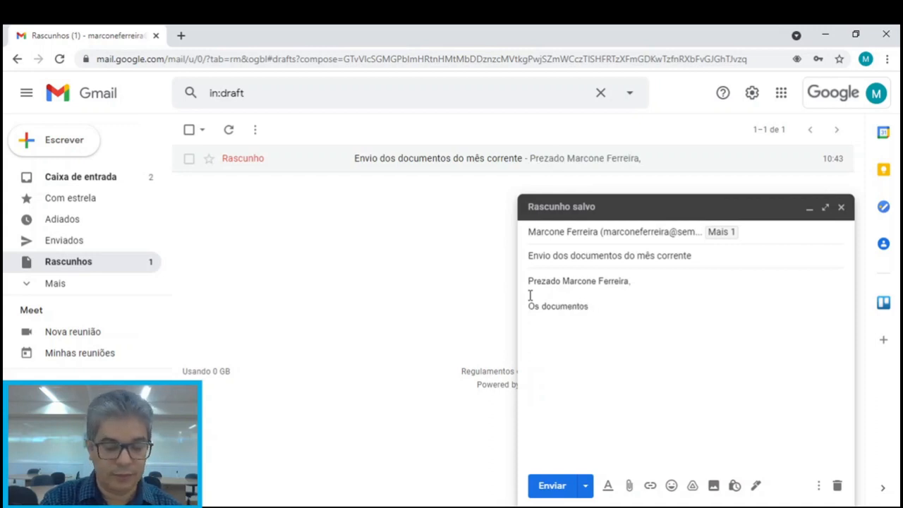
{"action": "type", "text": "para a s"}
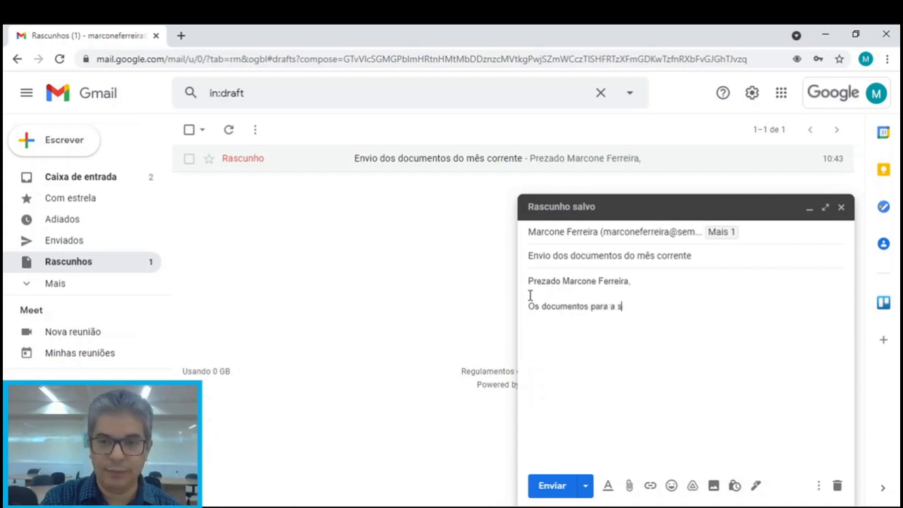
{"action": "type", "text": "ua cont"}
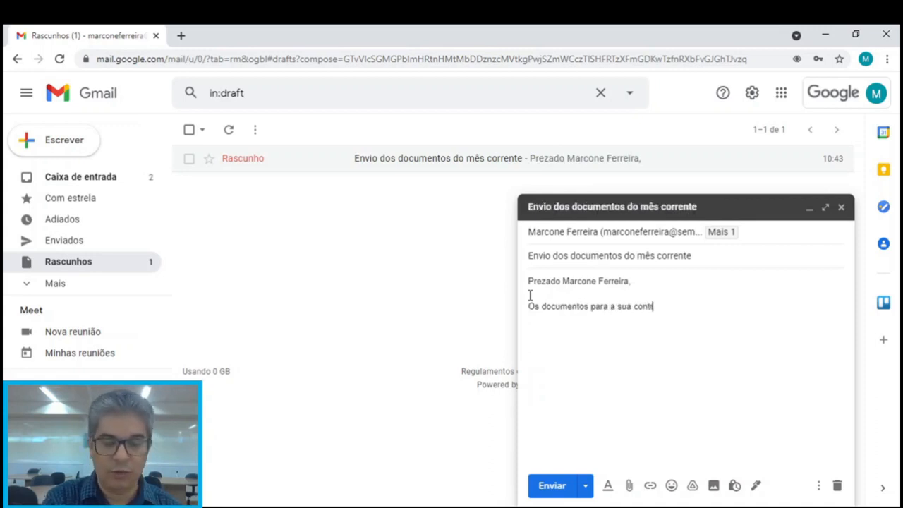
{"action": "type", "text": "ratação de"}
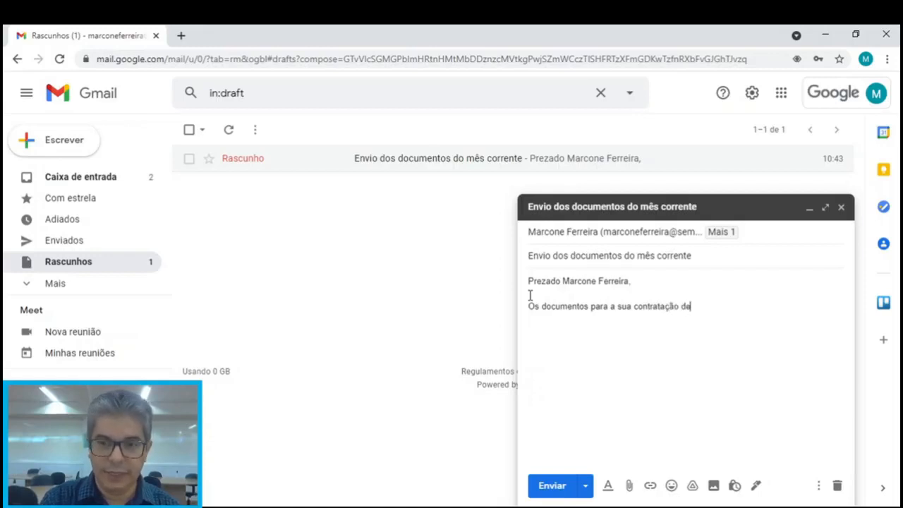
{"action": "type", "text": "vem ser encam"}
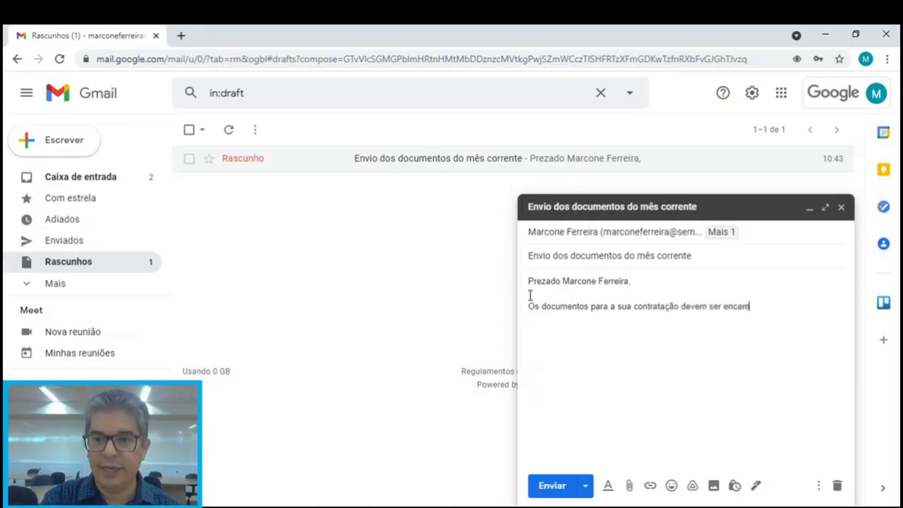
{"action": "type", "text": "inhados"}
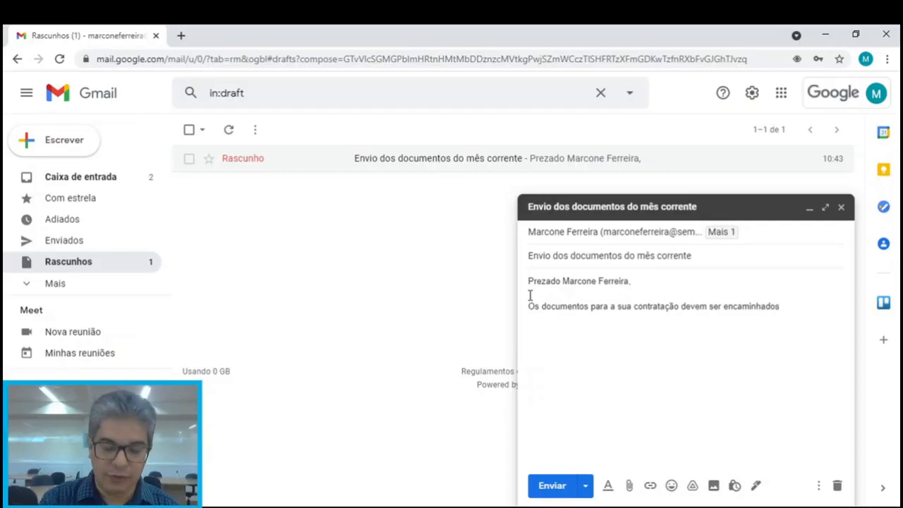
{"action": "type", "text": "...."}
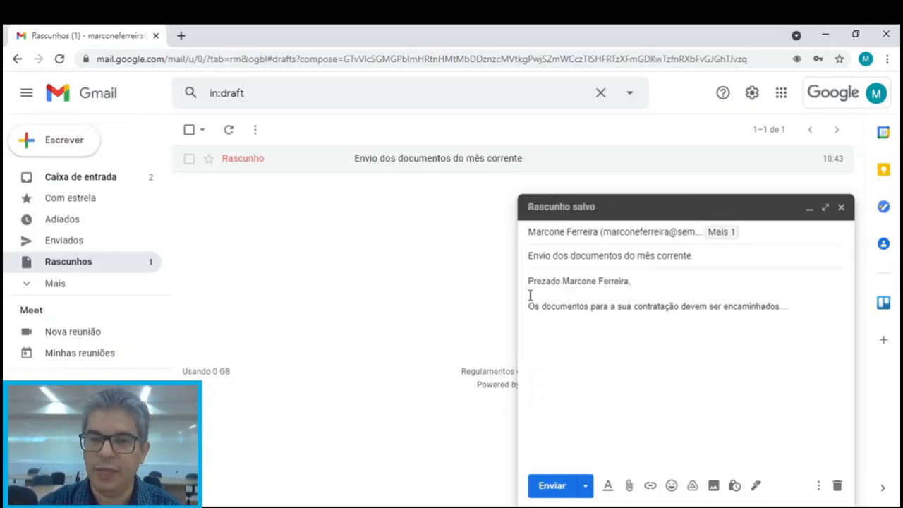
{"action": "key", "text": "Return"}
{"action": "key", "text": "Return"}
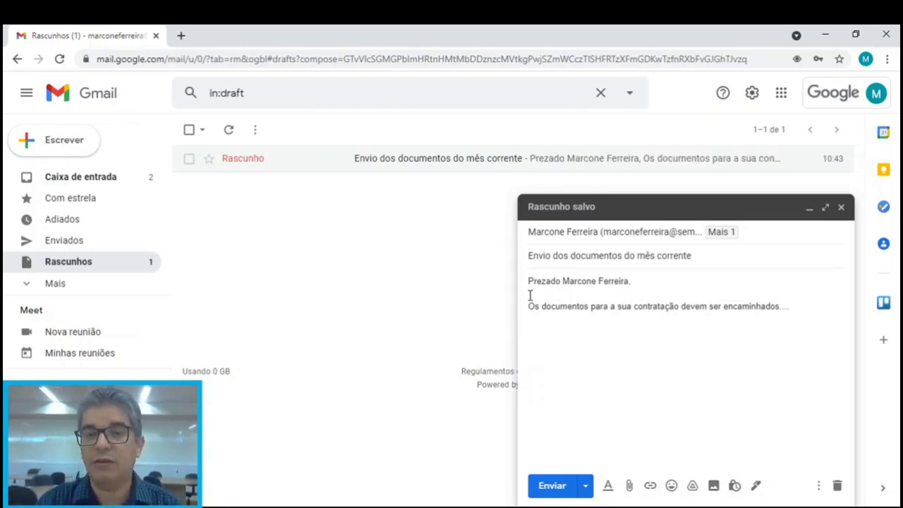
Sign off with 'Atenciosamente,' and add the sender's full name on the line below
{"action": "type", "text": "A"}
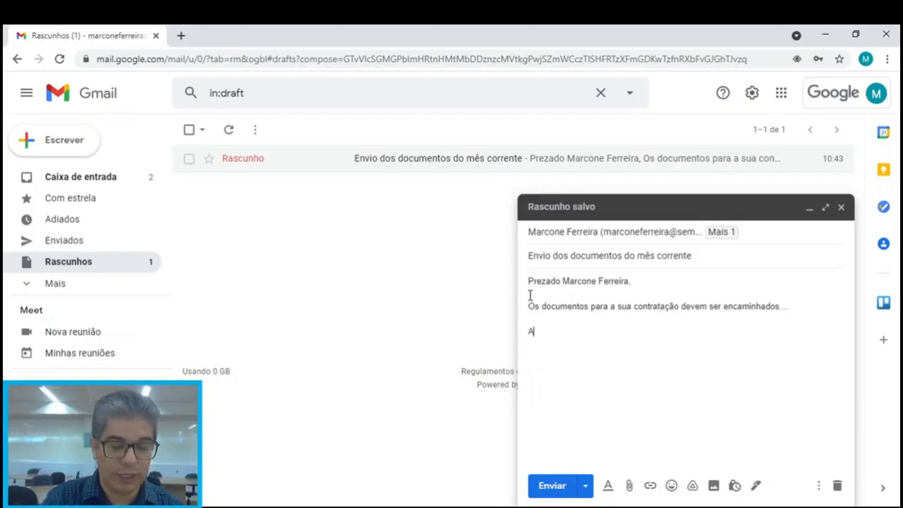
{"action": "type", "text": "ten"}
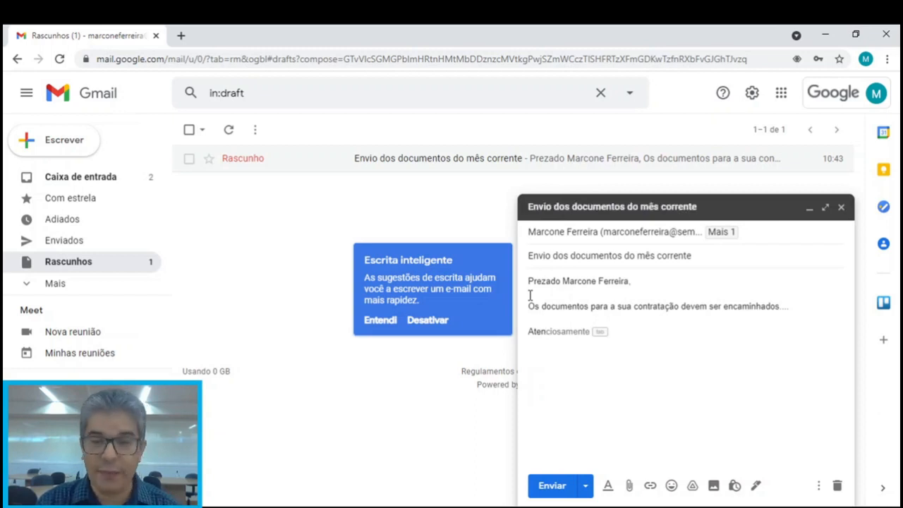
{"action": "type", "text": "c"}
{"action": "key", "text": "Tab"}
{"action": "type", "text": ","}
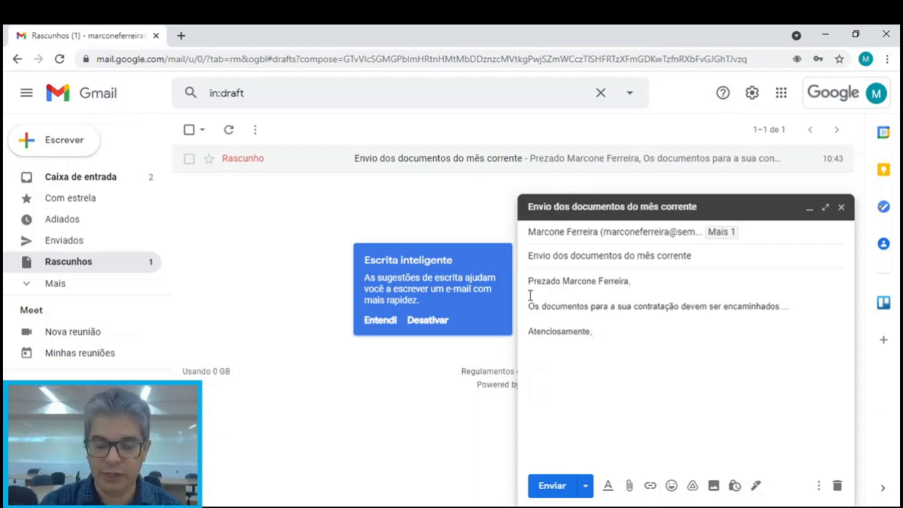
{"action": "key", "text": "Return"}
{"action": "key", "text": "Return"}
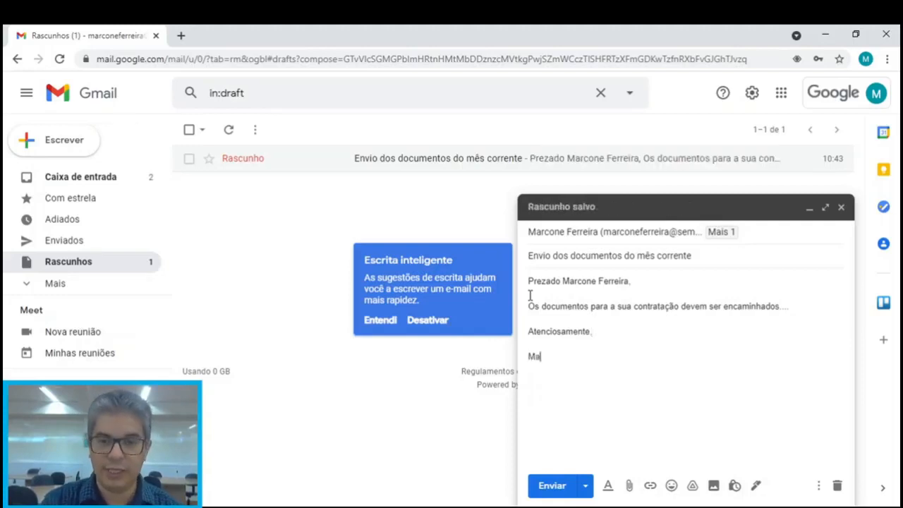
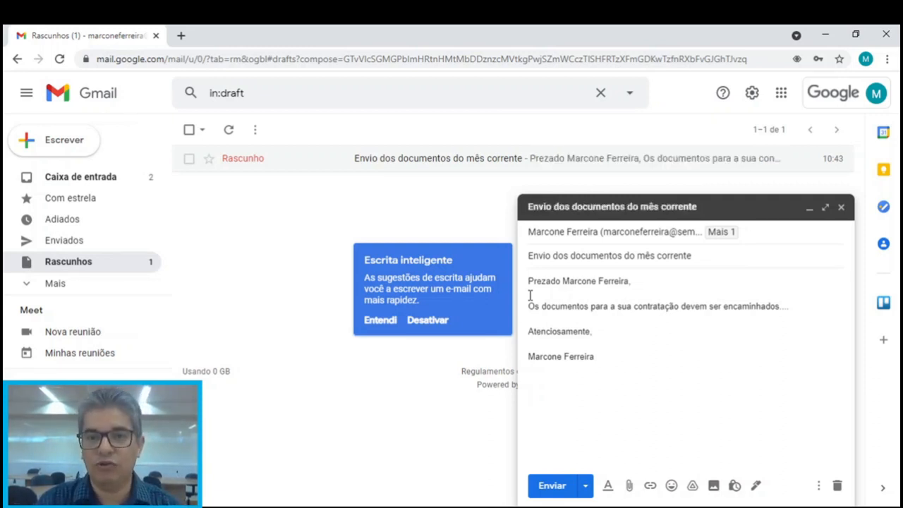
Add 'Coordenadoria de Tecnologia e Educação' and a 'SEMED Betim' line with the phone number
{"action": "type", "text": "C"}
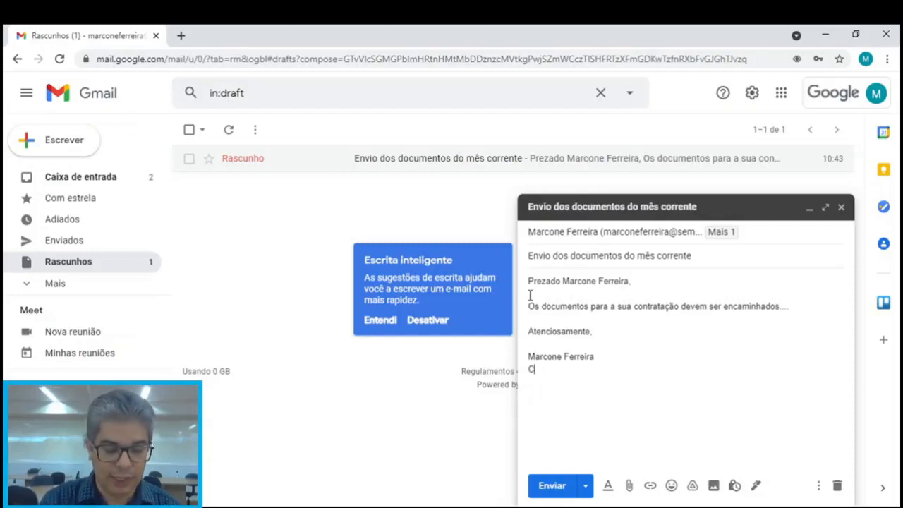
{"action": "type", "text": "oordena"}
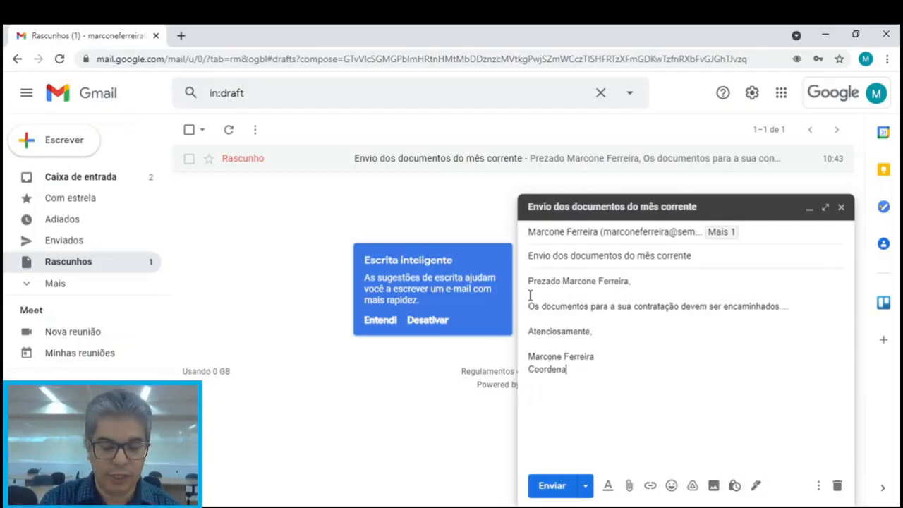
{"action": "type", "text": "doria de tECNOLO"}
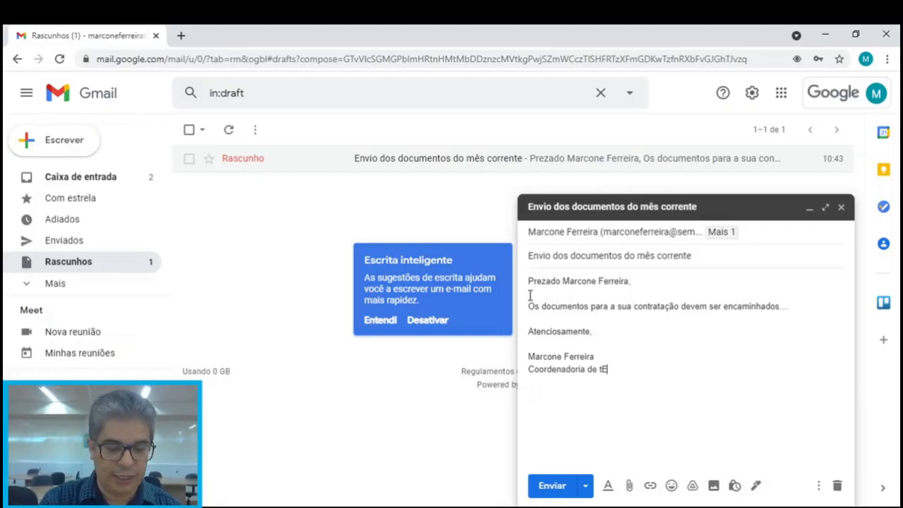
{"action": "key", "text": "BackSpace"}
{"action": "key", "text": "BackSpace"}
{"action": "key", "text": "BackSpace"}
{"action": "key", "text": "BackSpace"}
{"action": "key", "text": "BackSpace"}
{"action": "key", "text": "BackSpace"}
{"action": "key", "text": "BackSpace"}
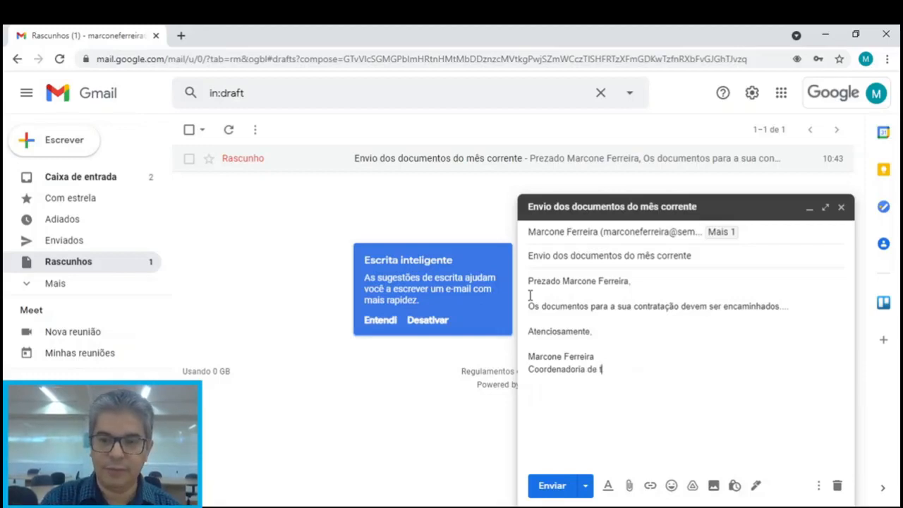
{"action": "type", "text": "Tec"}
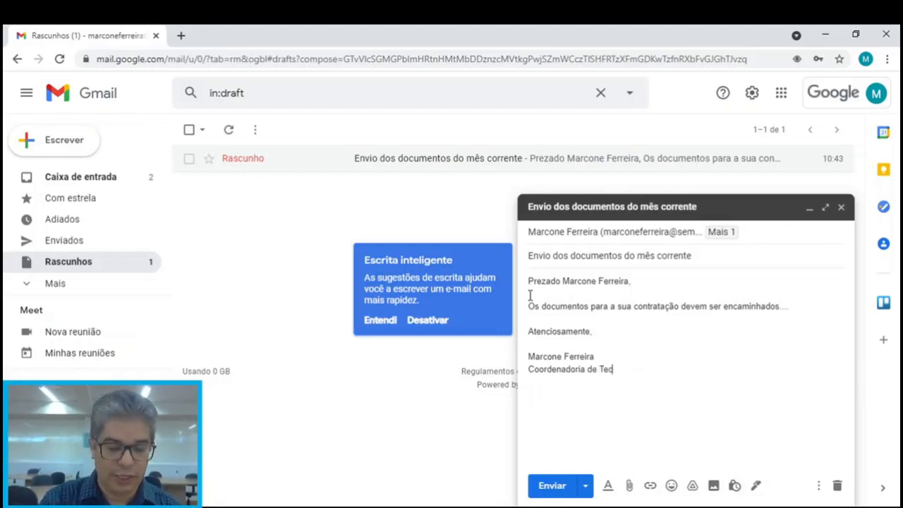
{"action": "type", "text": "nologia e E"}
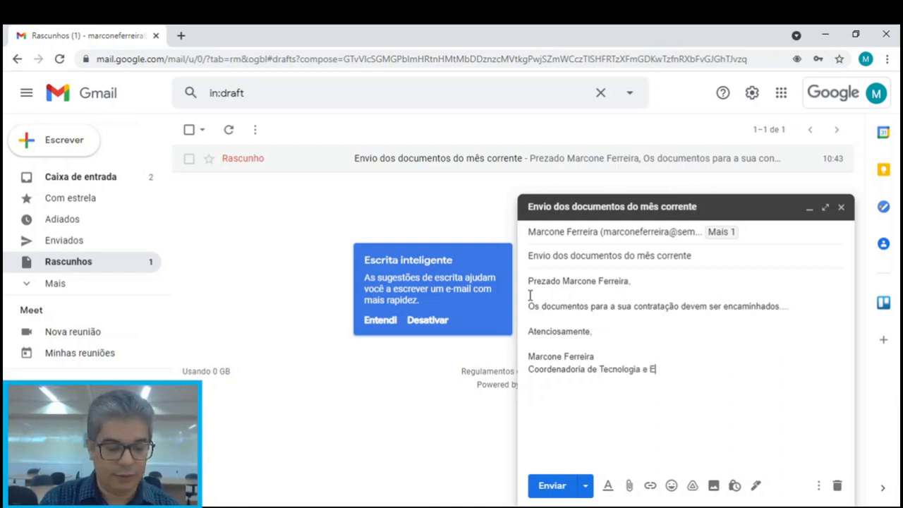
{"action": "type", "text": "ducação"}
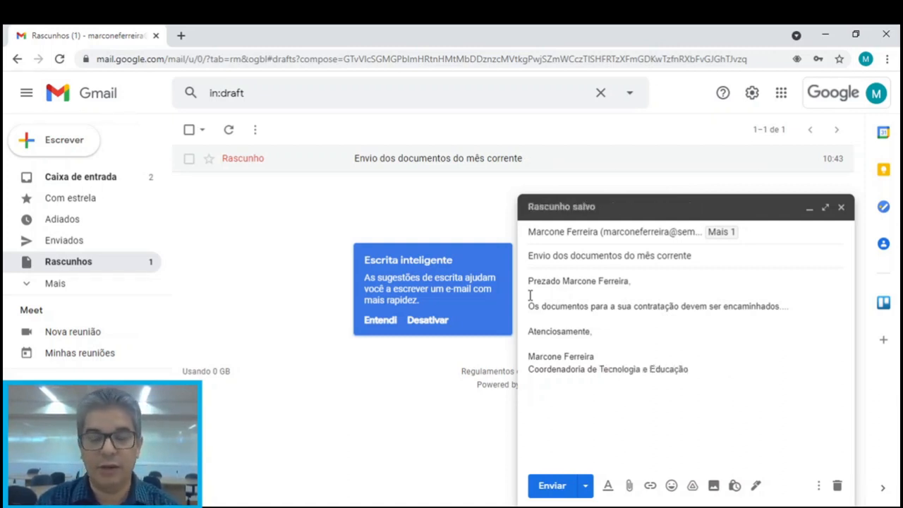
{"action": "key", "text": "Return"}
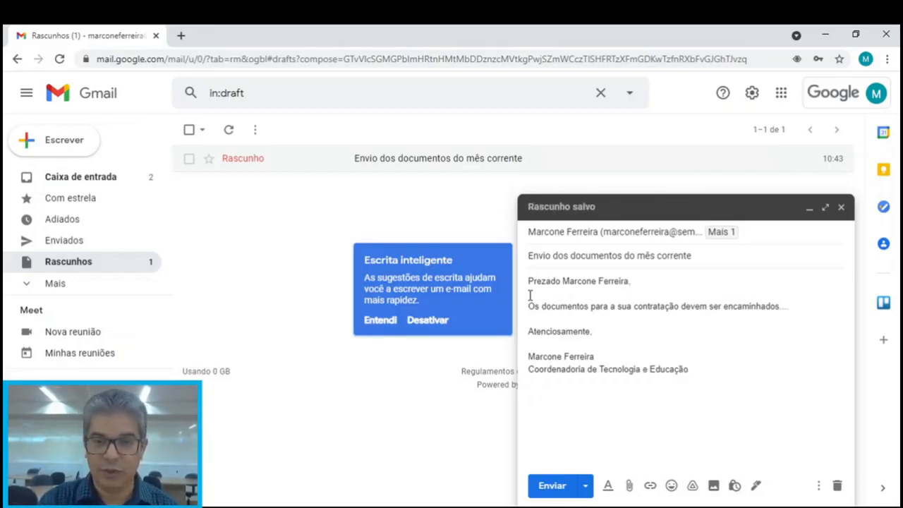
{"action": "type", "text": "SEMED"}
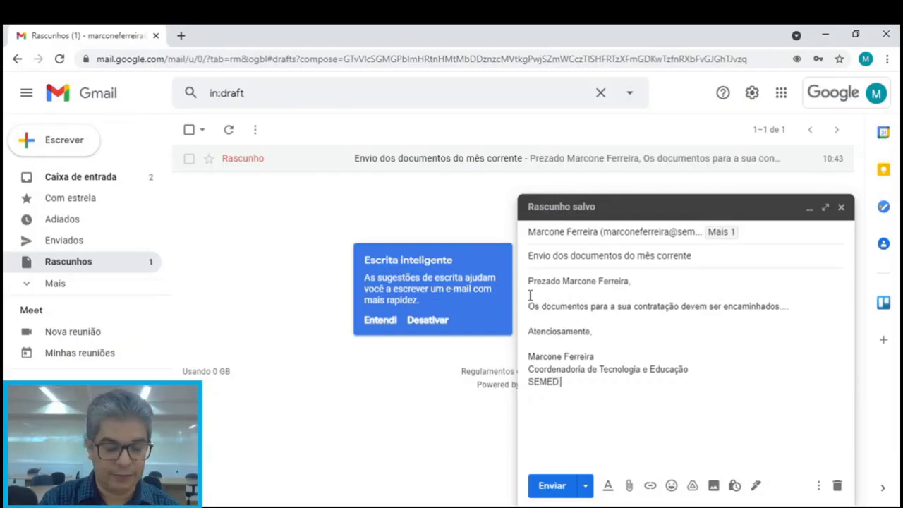
{"action": "type", "text": " Betim "}
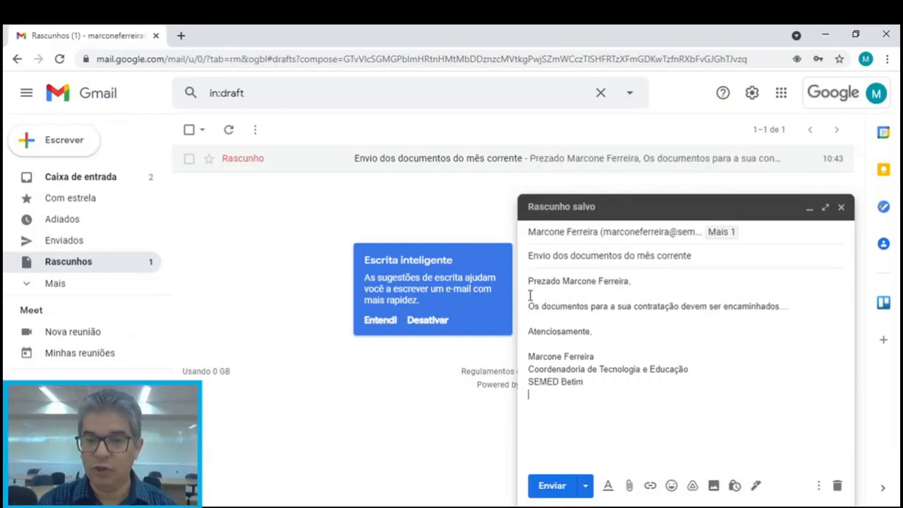
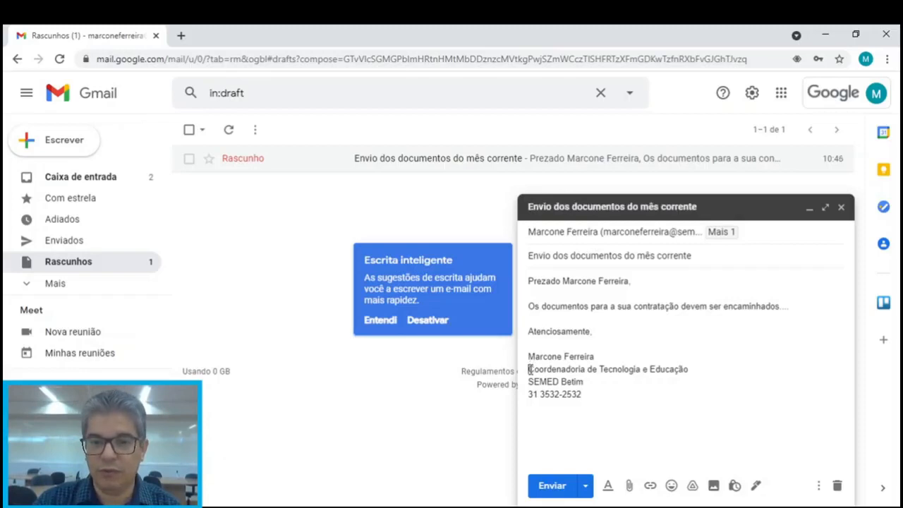
Replace the first two signature lines with 'Professor de História' and 'EM José Miranda Sobrinho'
{"action": "left_click_drag", "start_coordinate": [531, 369], "coordinate": [690, 371]}
{"action": "type", "text": "P"}
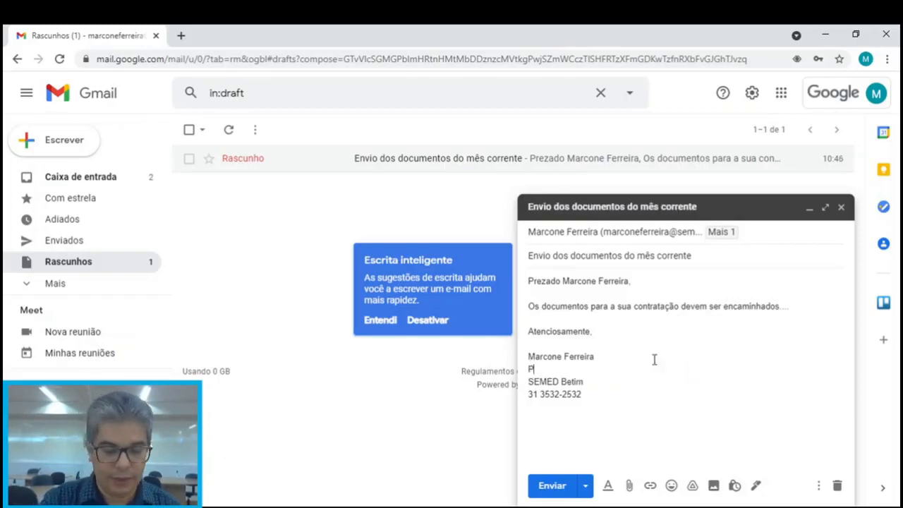
{"action": "type", "text": "rofessor de "}
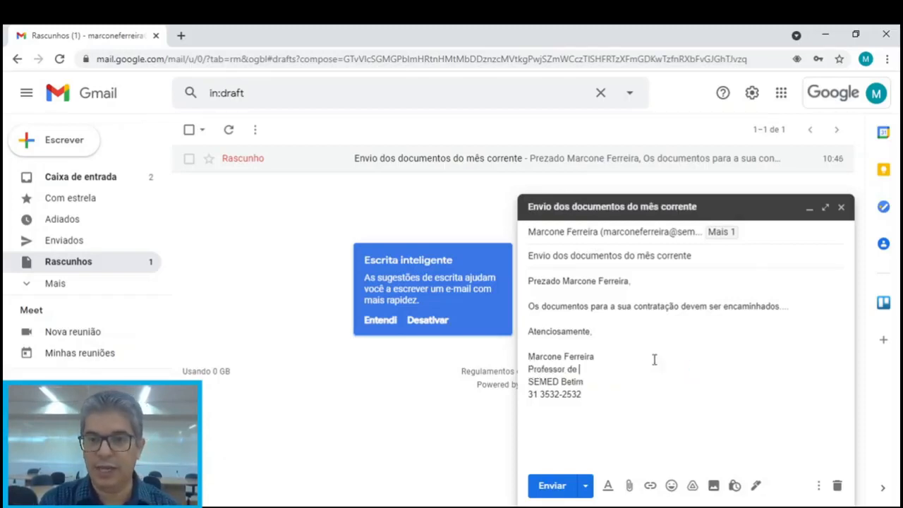
{"action": "type", "text": "História"}
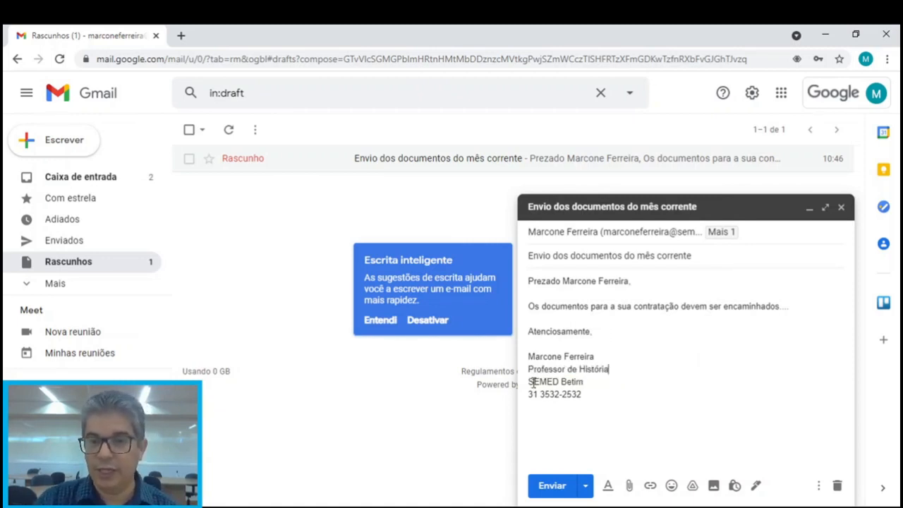
{"action": "left_click_drag", "start_coordinate": [529, 381], "coordinate": [580, 381]}
{"action": "type", "text": "E"}
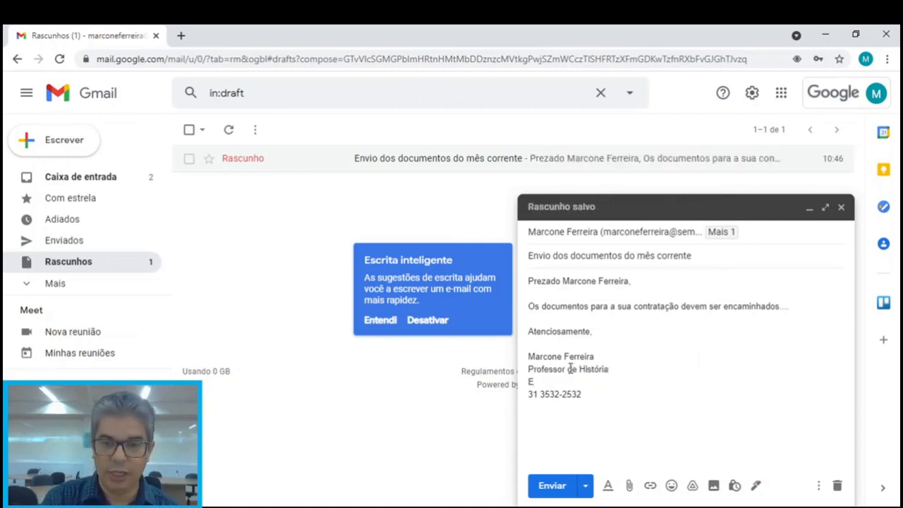
{"action": "type", "text": "M José Moran"}
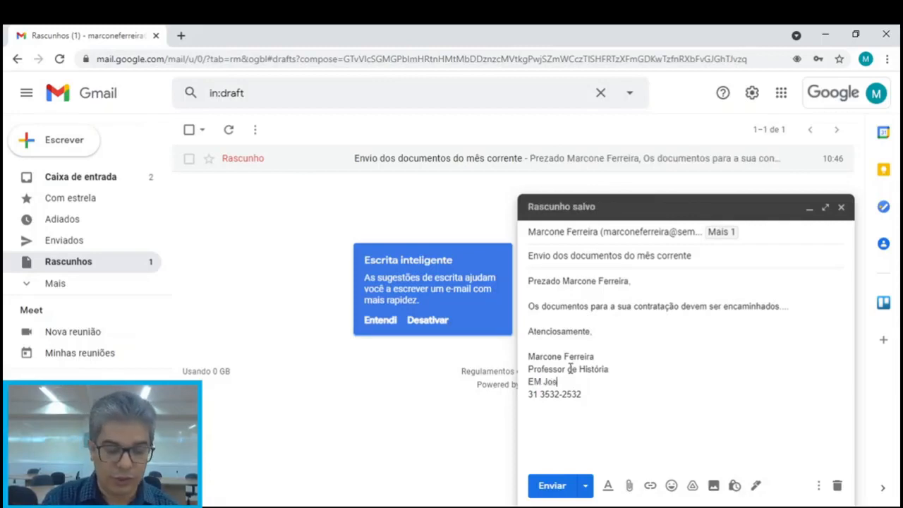
{"action": "key", "text": "BackSpace"}
{"action": "key", "text": "BackSpace"}
{"action": "key", "text": "BackSpace"}
{"action": "key", "text": "BackSpace"}
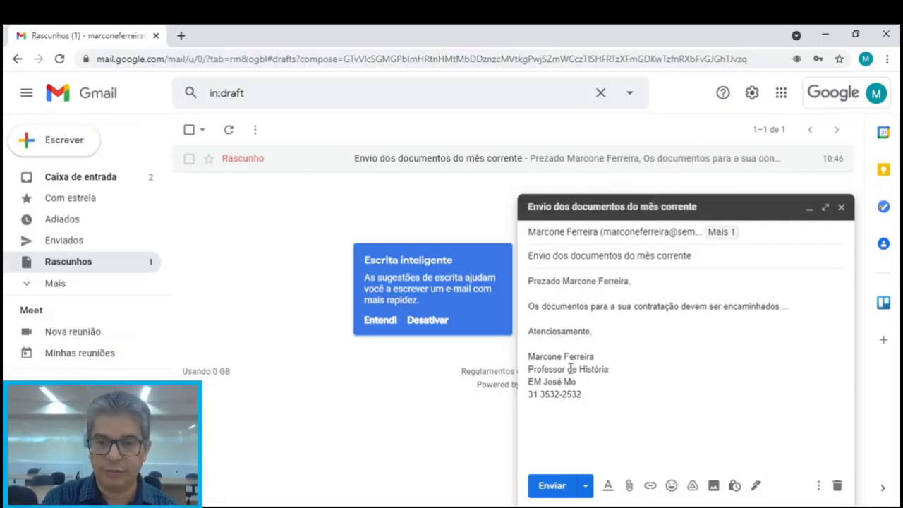
{"action": "type", "text": "iranda Sobrinho"}
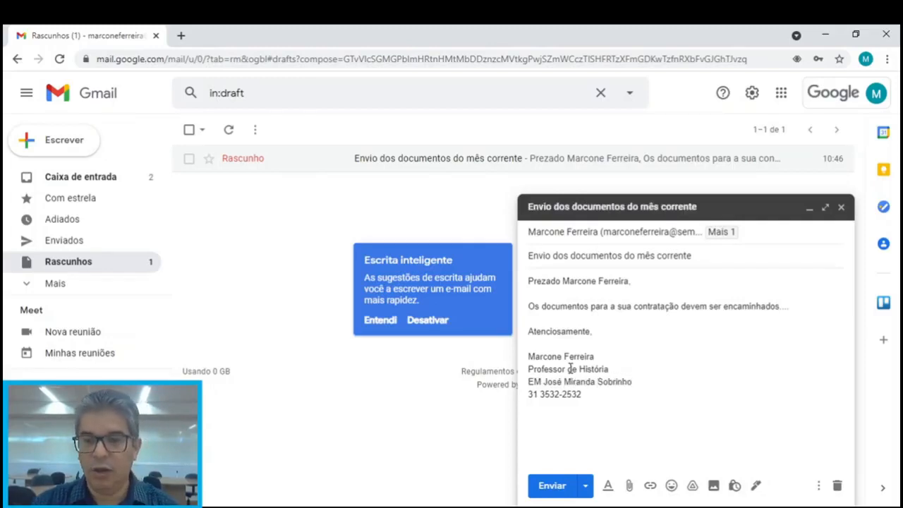
Check the signature lines and dismiss the Escrita inteligente smart compose notice
{"action": "left_click_drag", "start_coordinate": [527, 393], "coordinate": [593, 394]}
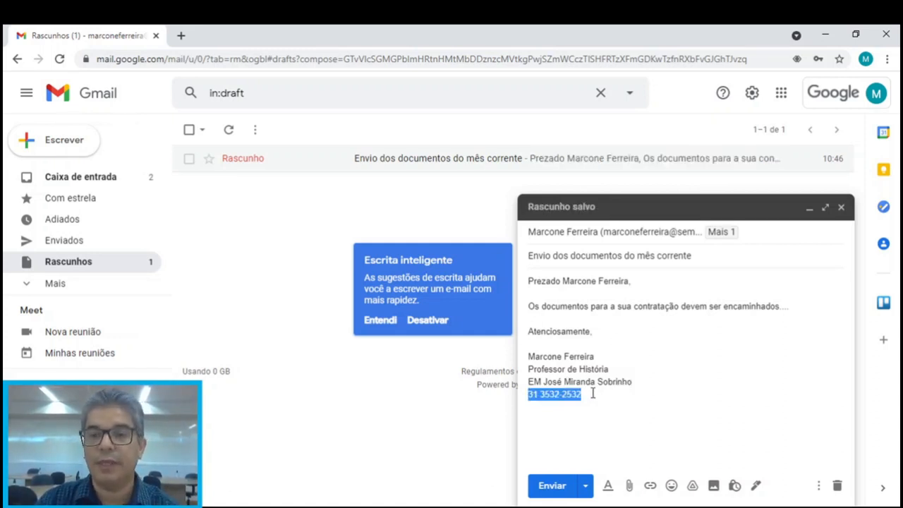
{"action": "left_click", "coordinate": [598, 361]}
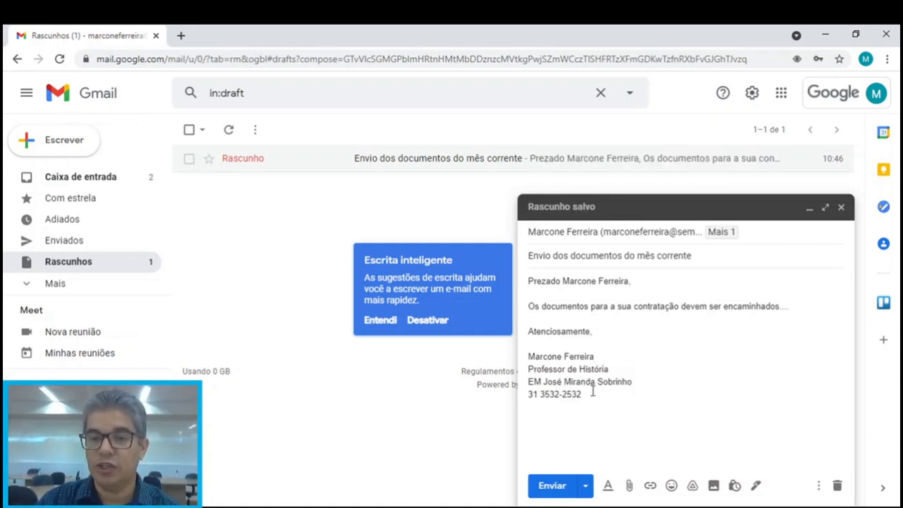
{"action": "left_click_drag", "start_coordinate": [528, 369], "coordinate": [613, 370]}
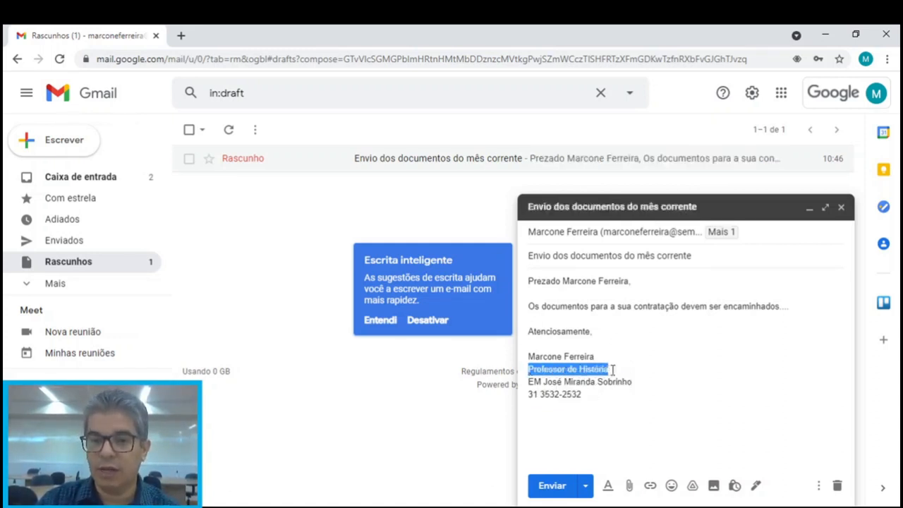
{"action": "left_click_drag", "start_coordinate": [530, 381], "coordinate": [634, 382]}
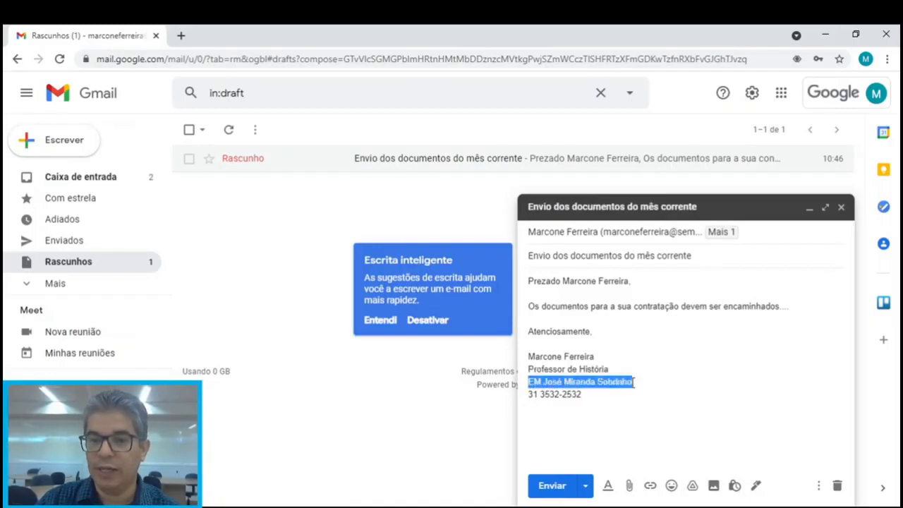
{"action": "left_click_drag", "start_coordinate": [528, 394], "coordinate": [587, 394]}
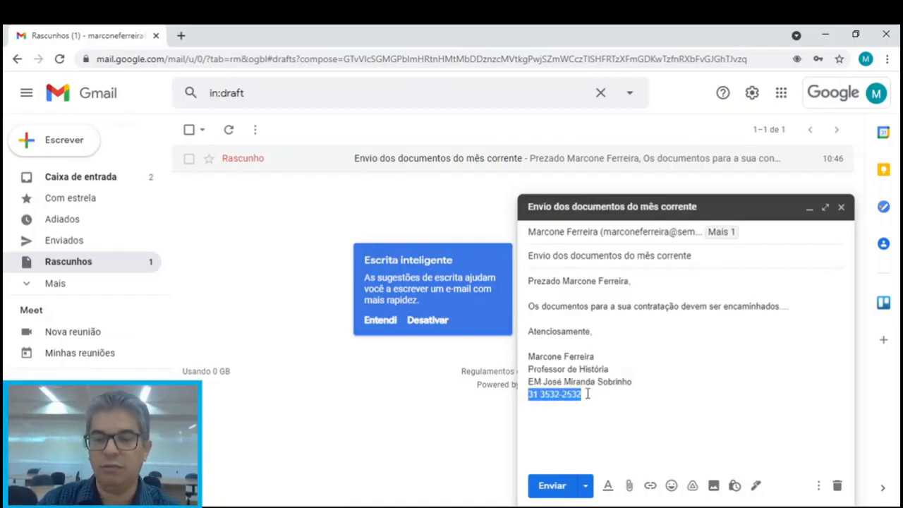
{"action": "left_click", "coordinate": [384, 327]}
{"action": "triple_click", "coordinate": [588, 393]}
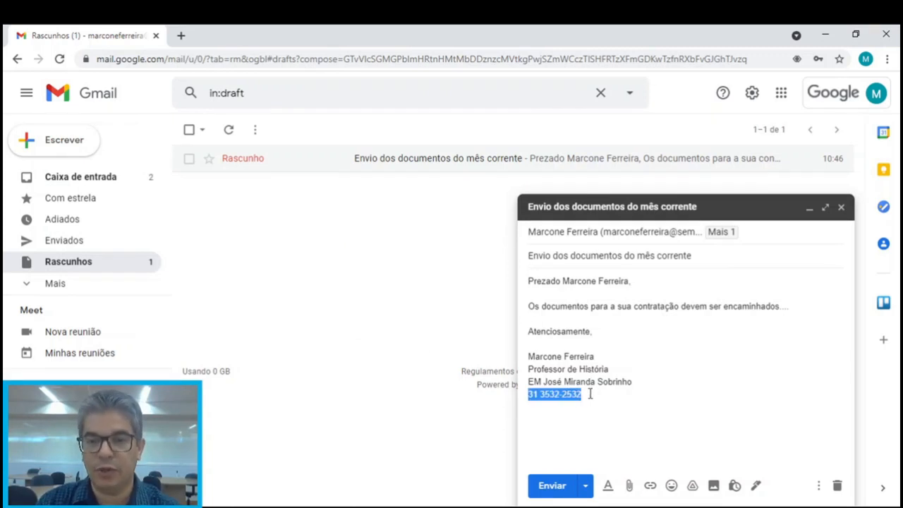
{"action": "left_click", "coordinate": [592, 393]}
{"action": "left_click_drag", "start_coordinate": [584, 393], "coordinate": [528, 395]}
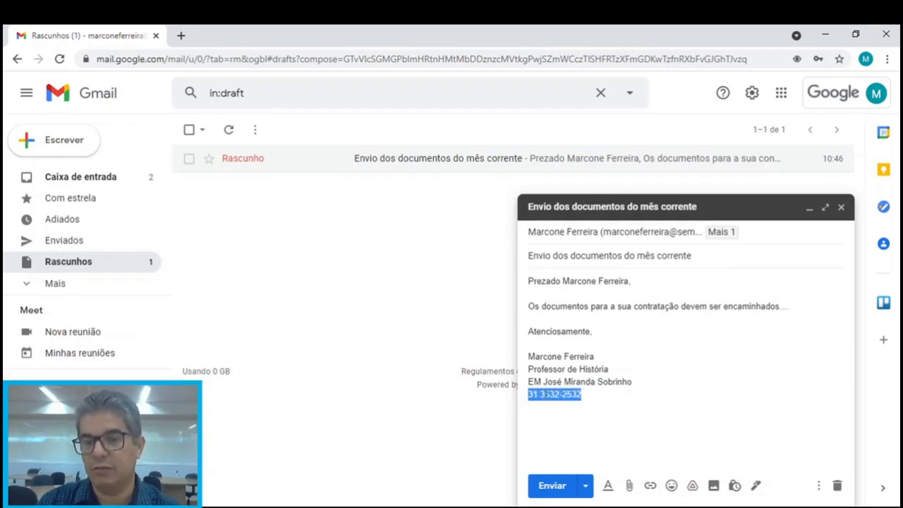
{"action": "left_click", "coordinate": [599, 390]}
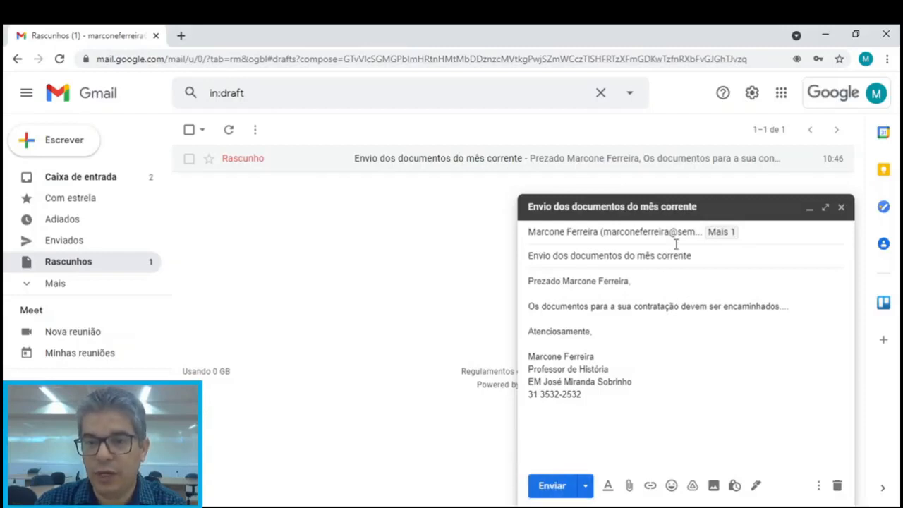
Remove the Cc contact chip so the draft is addressed only to the main recipient
{"action": "left_click", "coordinate": [716, 234]}
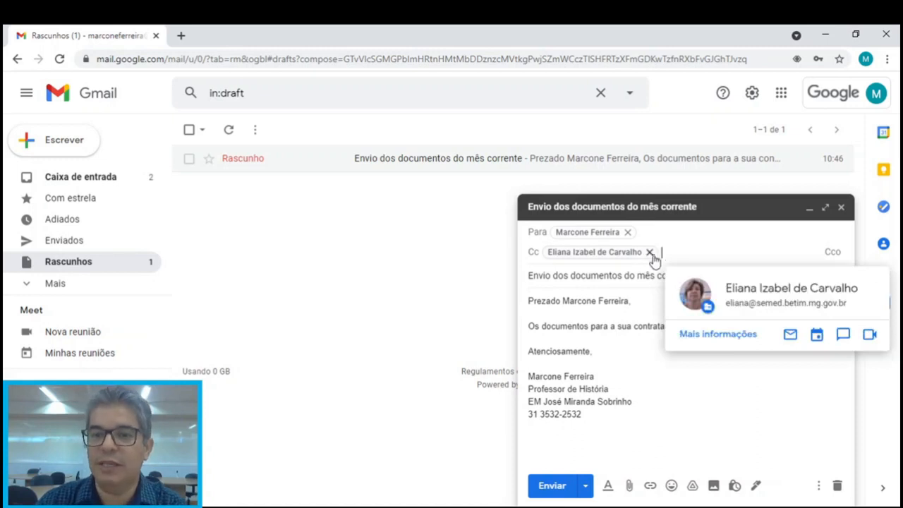
{"action": "left_click_drag", "start_coordinate": [654, 260], "coordinate": [667, 302]}
{"action": "mouse_move", "coordinate": [693, 347]}
{"action": "left_mouse_down"}
{"action": "mouse_move", "coordinate": [679, 395]}
{"action": "mouse_move", "coordinate": [740, 383]}
{"action": "mouse_move", "coordinate": [558, 441]}
{"action": "mouse_move", "coordinate": [572, 431]}
{"action": "left_mouse_up"}
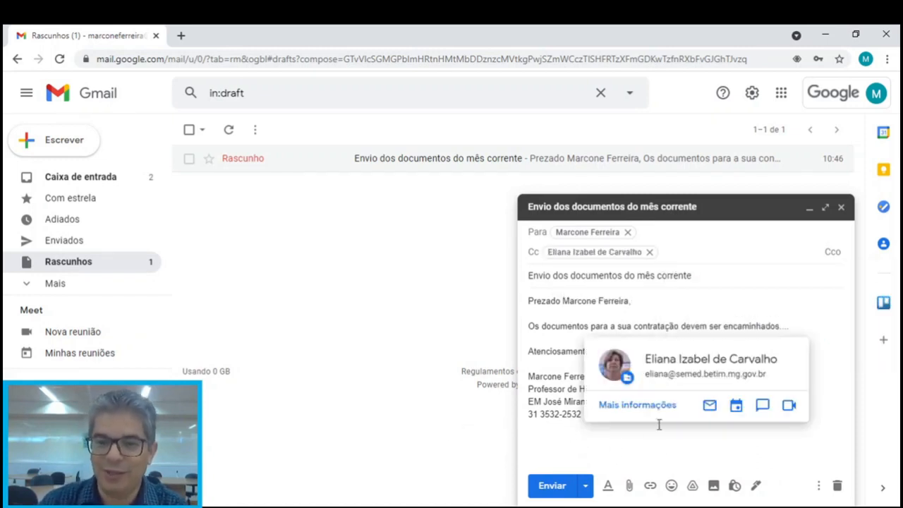
{"action": "left_click", "coordinate": [569, 438]}
{"action": "left_click", "coordinate": [721, 228]}
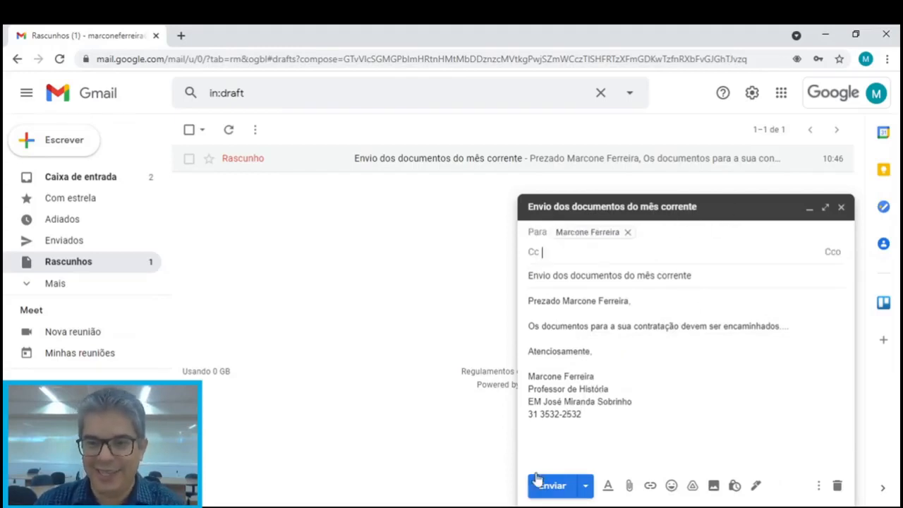
{"action": "left_click", "coordinate": [558, 430]}
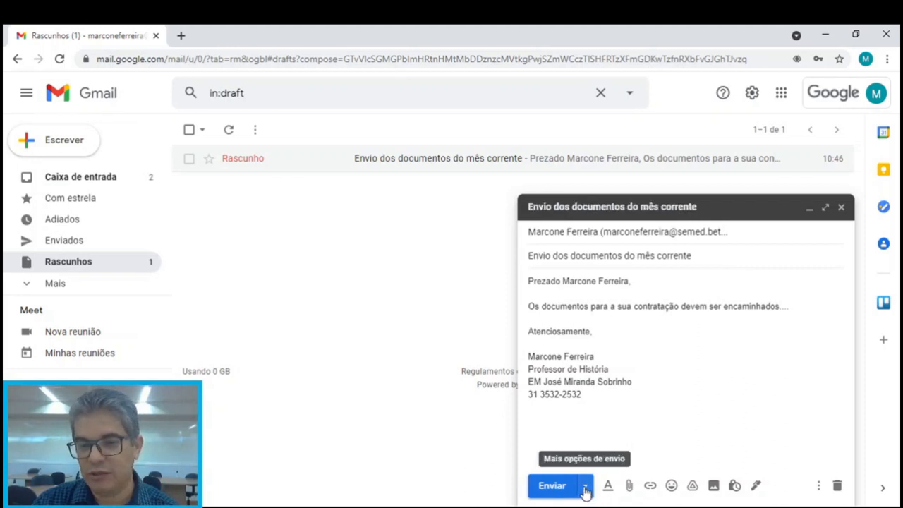
{"action": "left_click", "coordinate": [585, 486]}
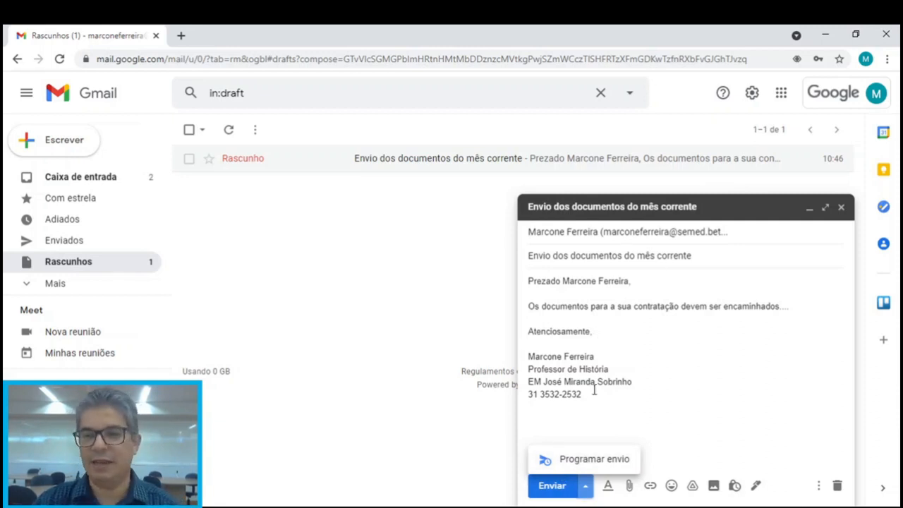
{"action": "left_click", "coordinate": [589, 462]}
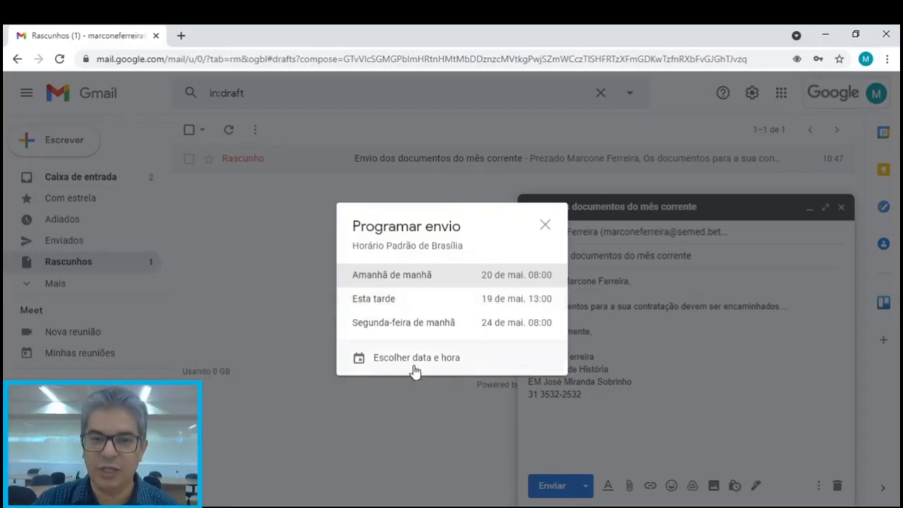
{"action": "left_click", "coordinate": [544, 225]}
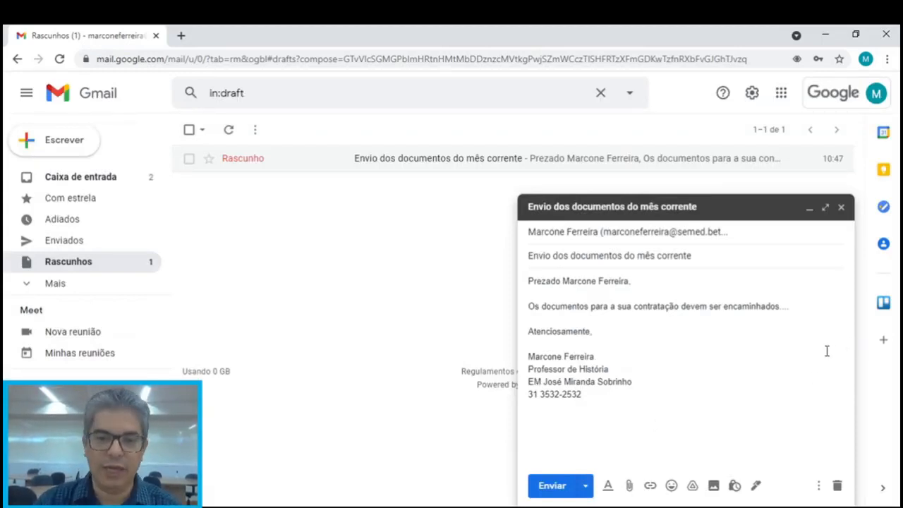
Send the 'Envio dos documentos do mês corrente' email and view the Enviados folder
{"action": "left_click", "coordinate": [552, 486]}
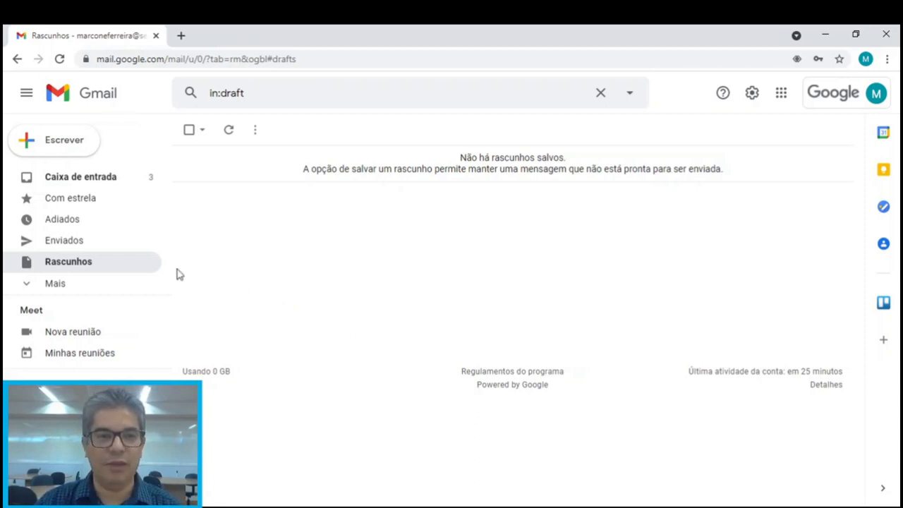
{"action": "left_click", "coordinate": [60, 247]}
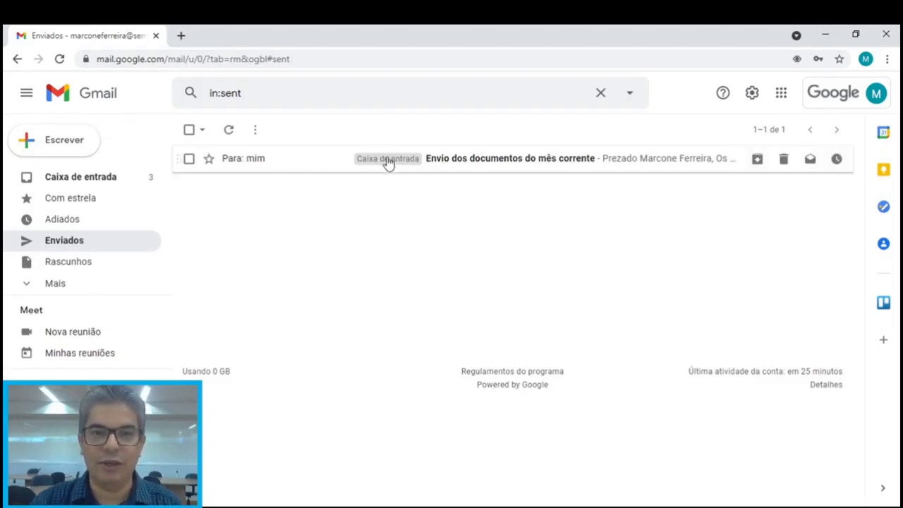
{"action": "left_click", "coordinate": [81, 181]}
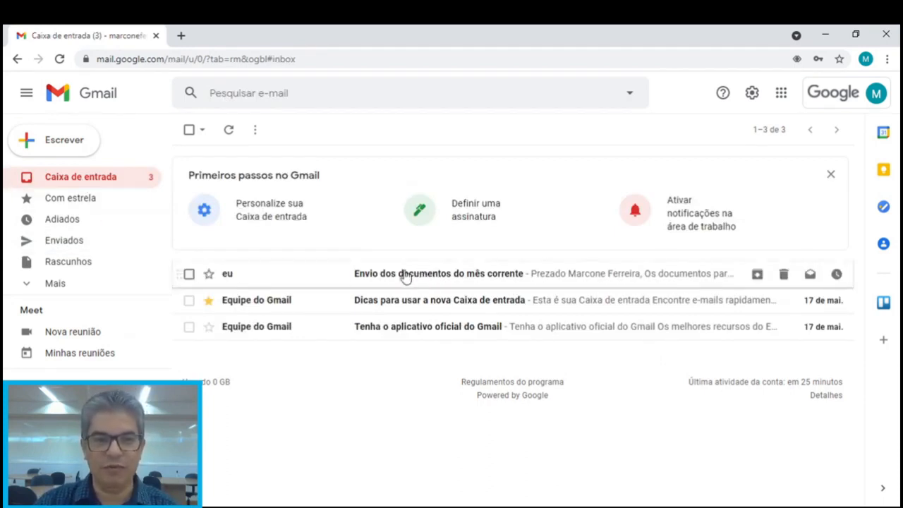
{"action": "left_click", "coordinate": [66, 244]}
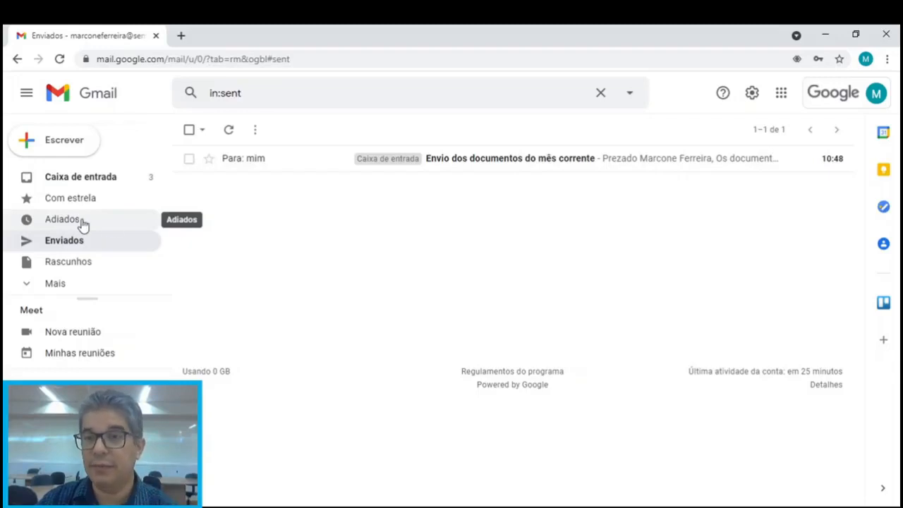
Open the sent 'Envio dos documentos do mês corrente' email to read its body and signature
{"action": "mouse_move", "coordinate": [568, 152]}
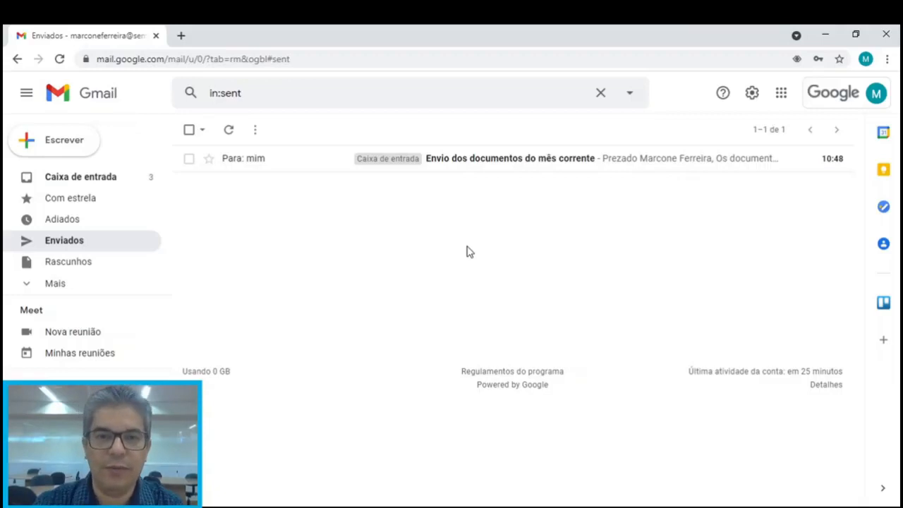
{"action": "left_click", "coordinate": [465, 159]}
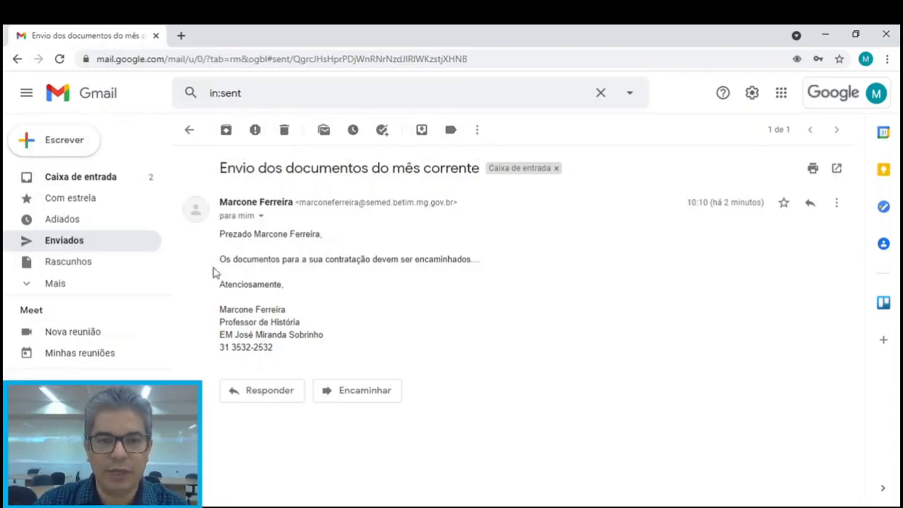
{"action": "left_click", "coordinate": [261, 218]}
{"action": "left_click", "coordinate": [305, 201]}
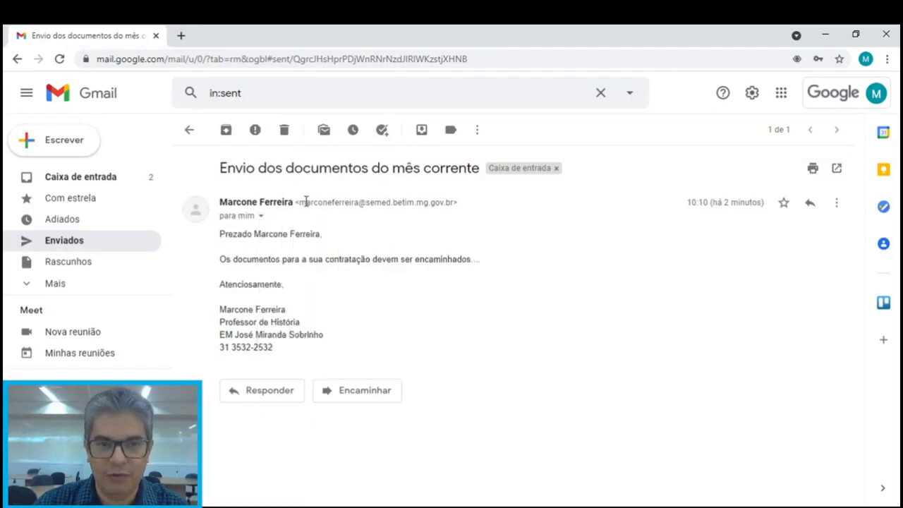
{"action": "left_click_drag", "start_coordinate": [303, 203], "coordinate": [424, 203]}
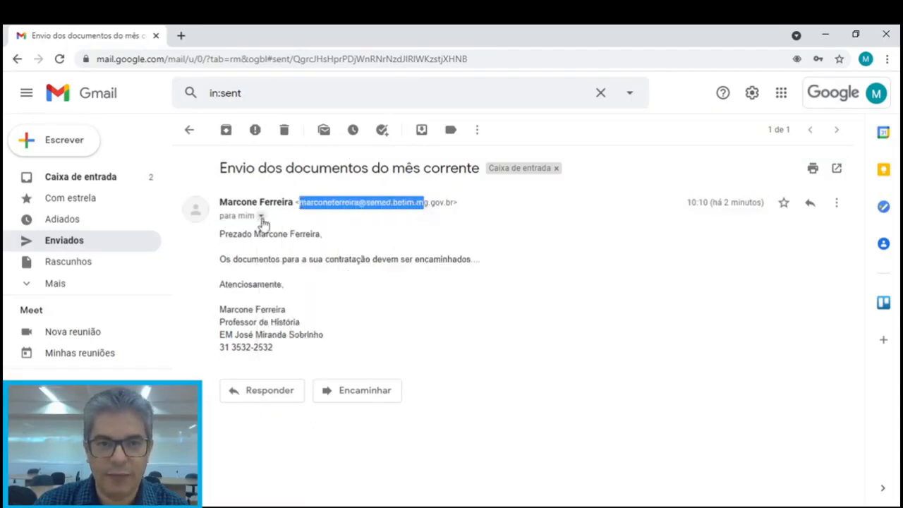
{"action": "left_click", "coordinate": [261, 217]}
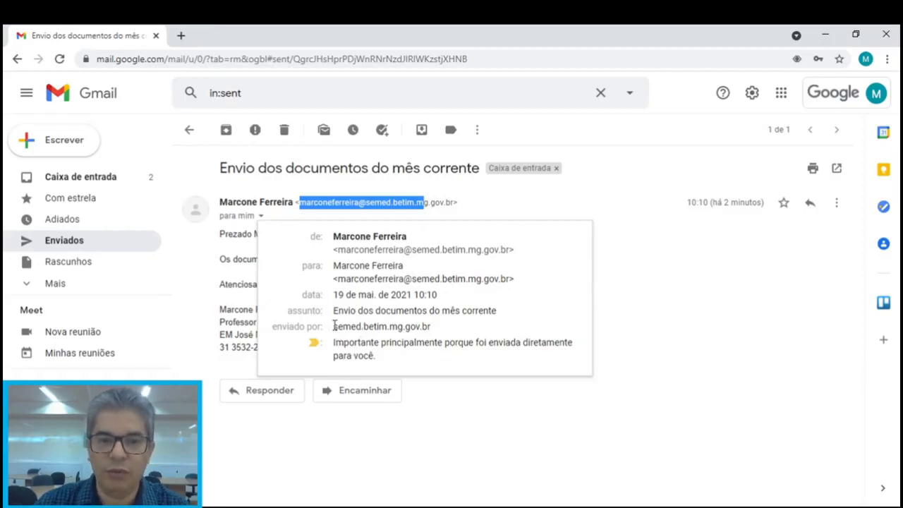
{"action": "left_click_drag", "start_coordinate": [334, 325], "coordinate": [435, 325]}
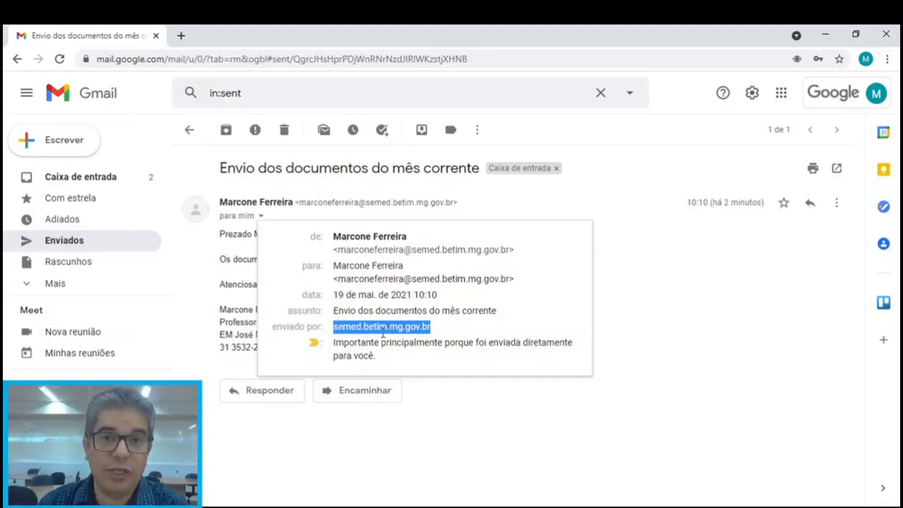
{"action": "left_click", "coordinate": [589, 199]}
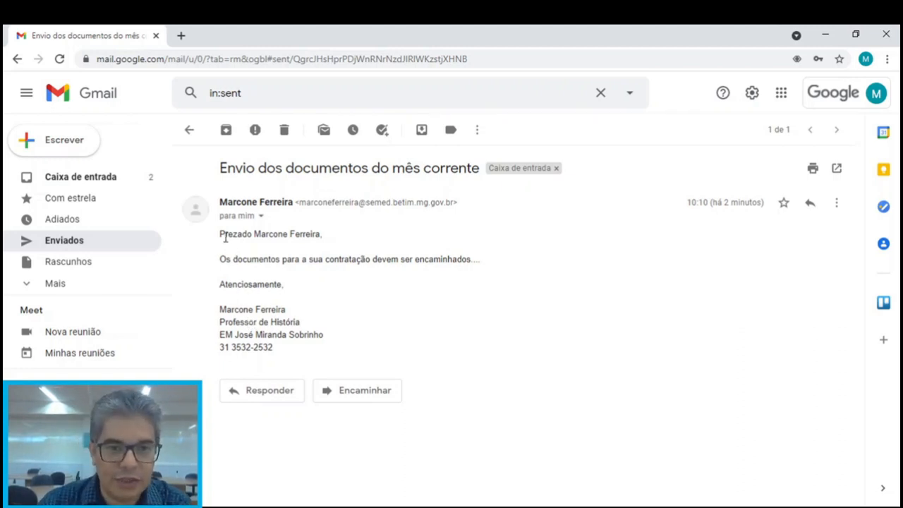
{"action": "left_click_drag", "start_coordinate": [221, 233], "coordinate": [279, 348]}
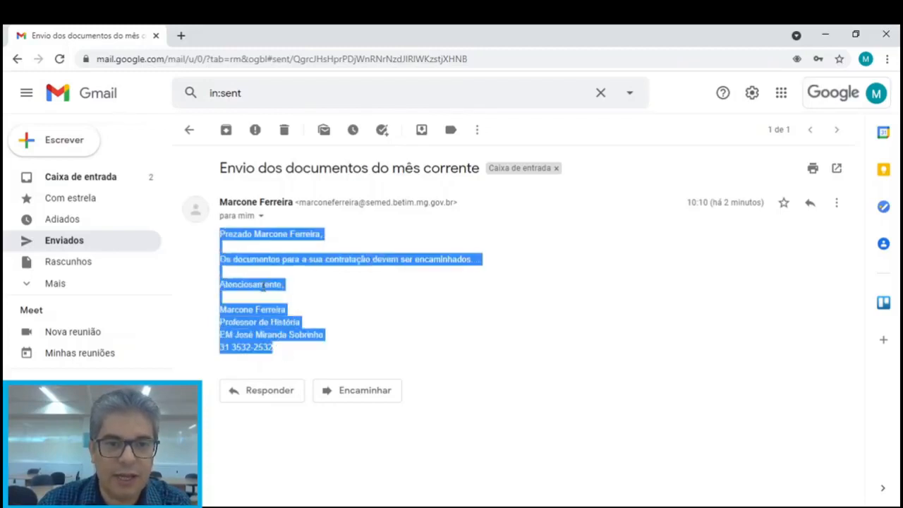
{"action": "left_click", "coordinate": [335, 303]}
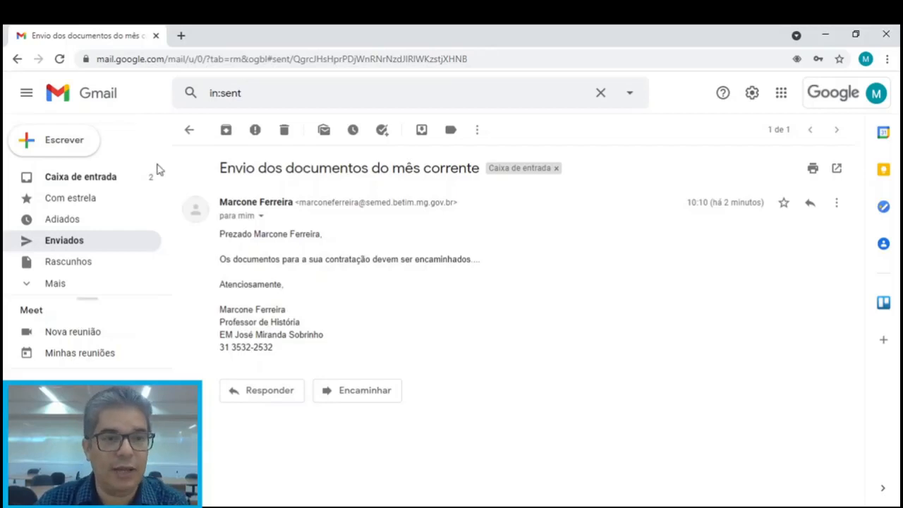
Start a new message to the same contact with the subject 'Novo Teste'
{"action": "left_click", "coordinate": [61, 149]}
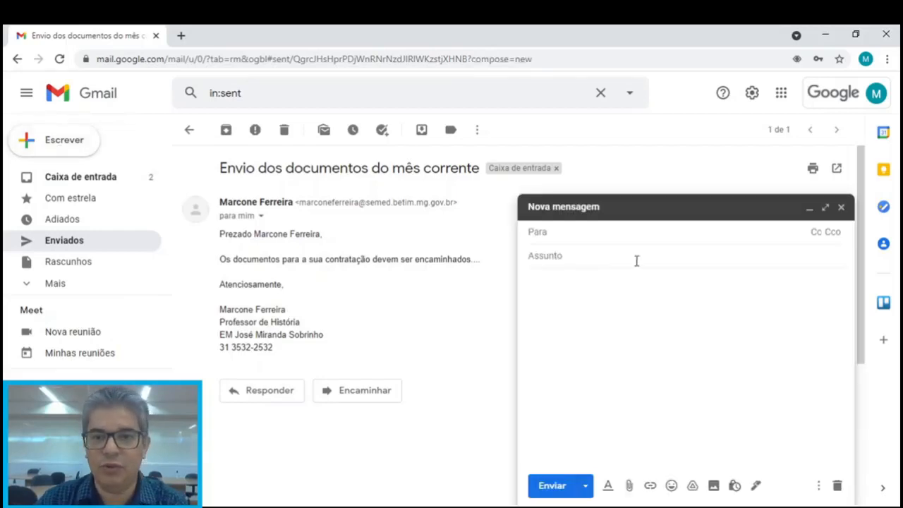
{"action": "type", "text": "marcone"}
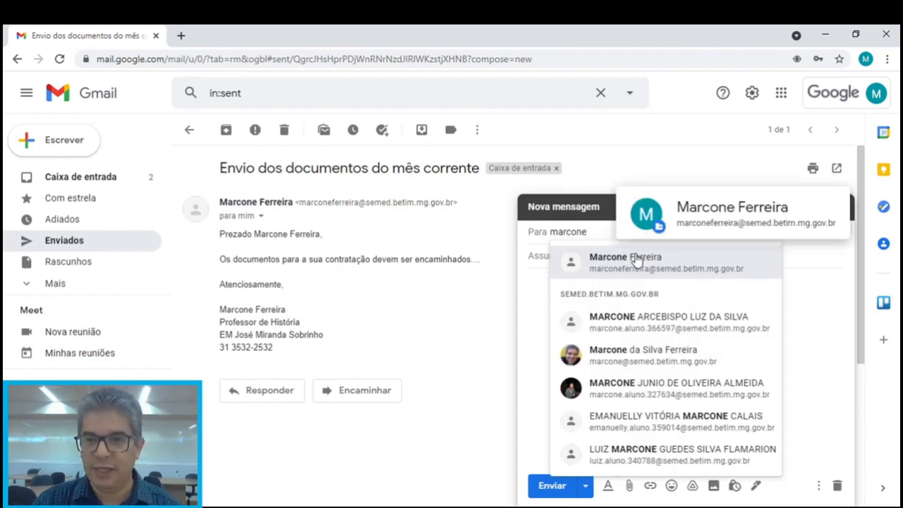
{"action": "left_click", "coordinate": [642, 261]}
{"action": "left_click", "coordinate": [573, 256]}
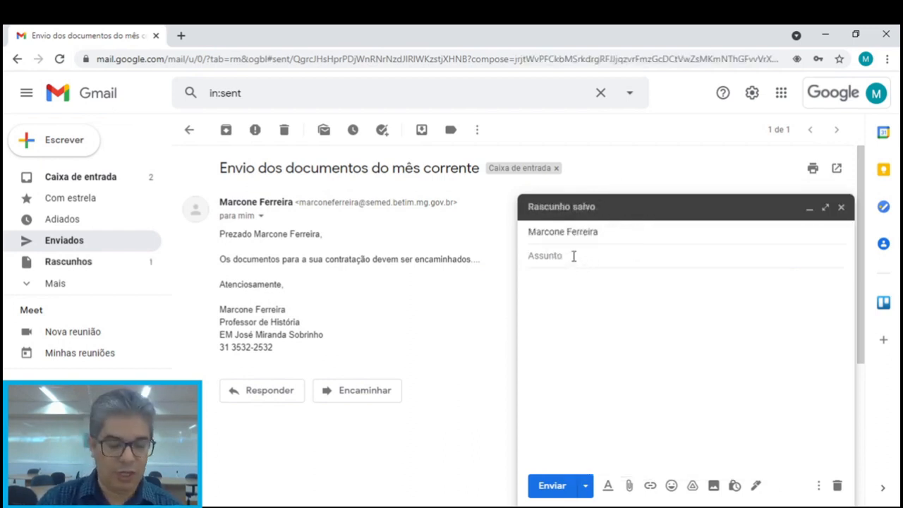
{"action": "type", "text": "Novo"}
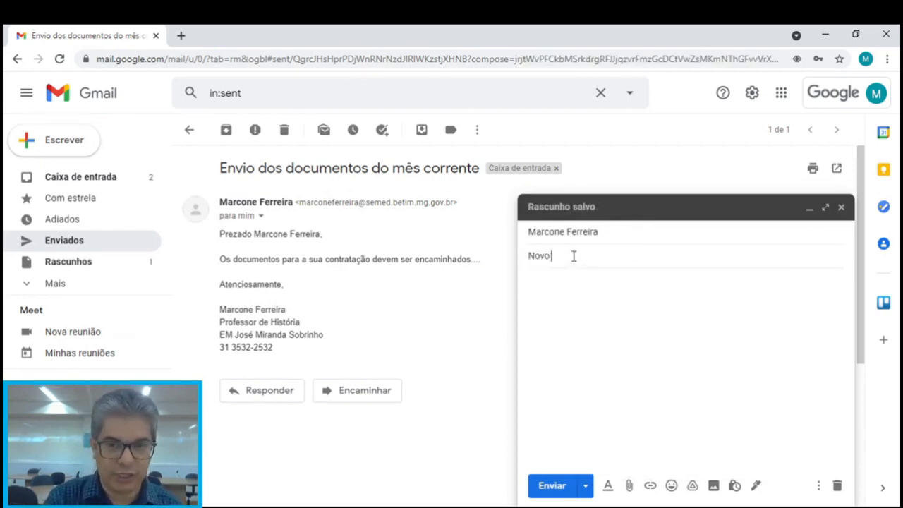
{"action": "type", "text": " Teste"}
Paste the copied sent email into the new body and select the signature's name line
{"action": "left_click", "coordinate": [571, 279]}
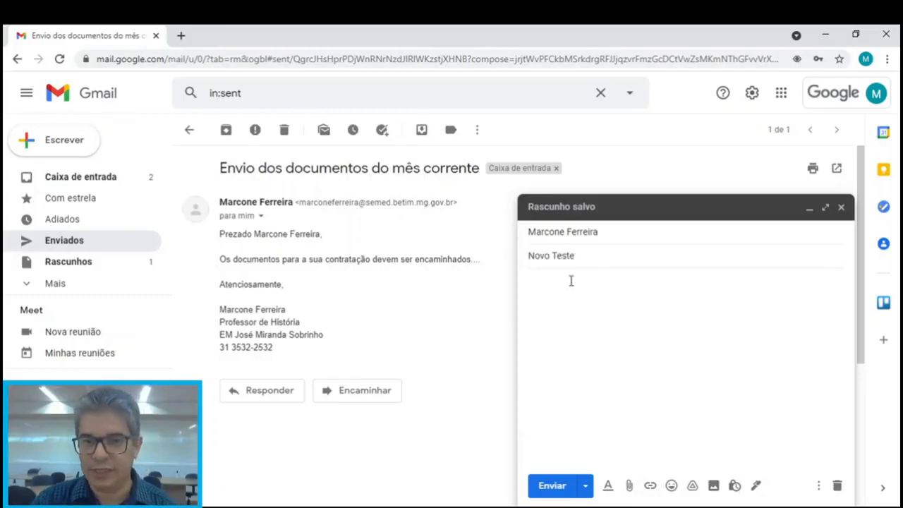
{"action": "key", "text": "ctrl+v"}
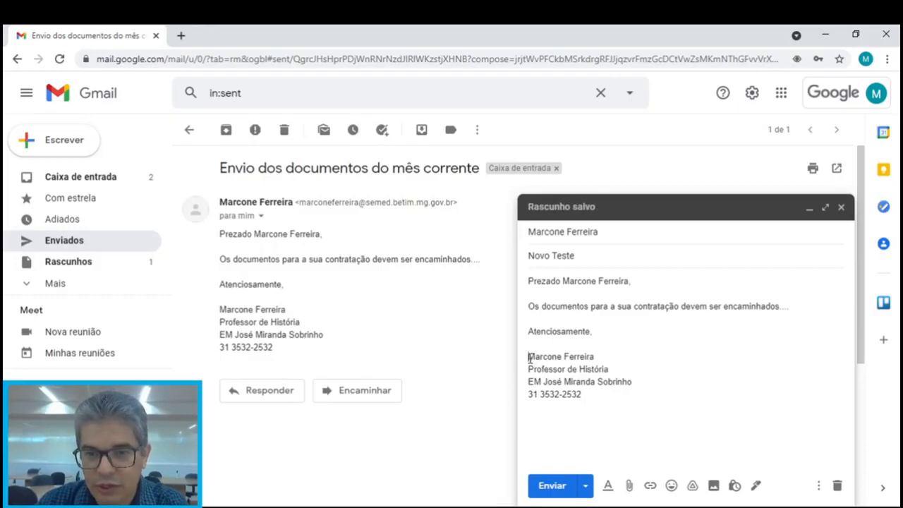
{"action": "mouse_move", "coordinate": [528, 357]}
{"action": "left_mouse_down"}
{"action": "mouse_move", "coordinate": [580, 361]}
{"action": "mouse_move", "coordinate": [582, 395]}
{"action": "left_mouse_up"}
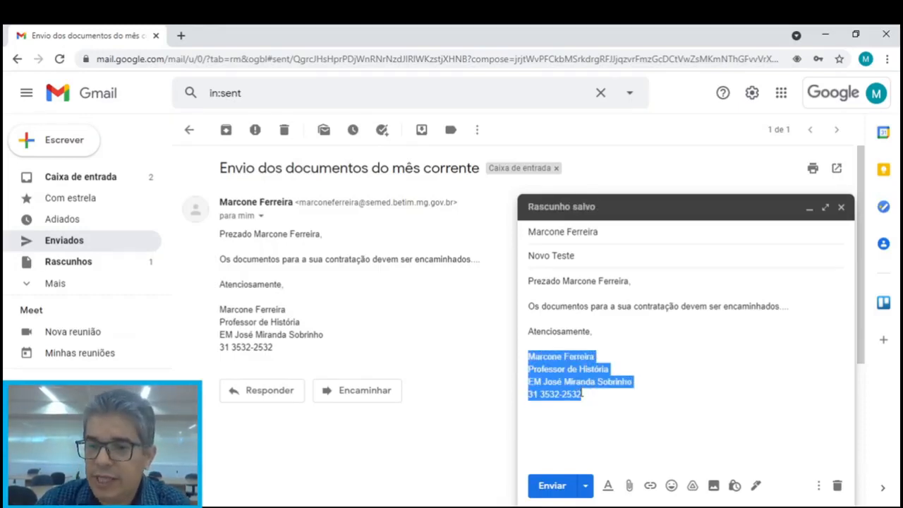
{"action": "left_click", "coordinate": [583, 395]}
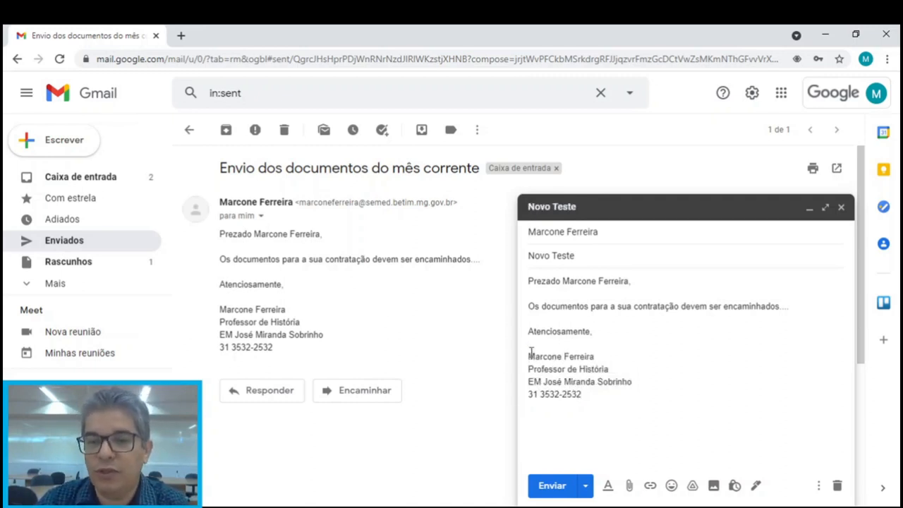
{"action": "left_click_drag", "start_coordinate": [528, 355], "coordinate": [597, 354]}
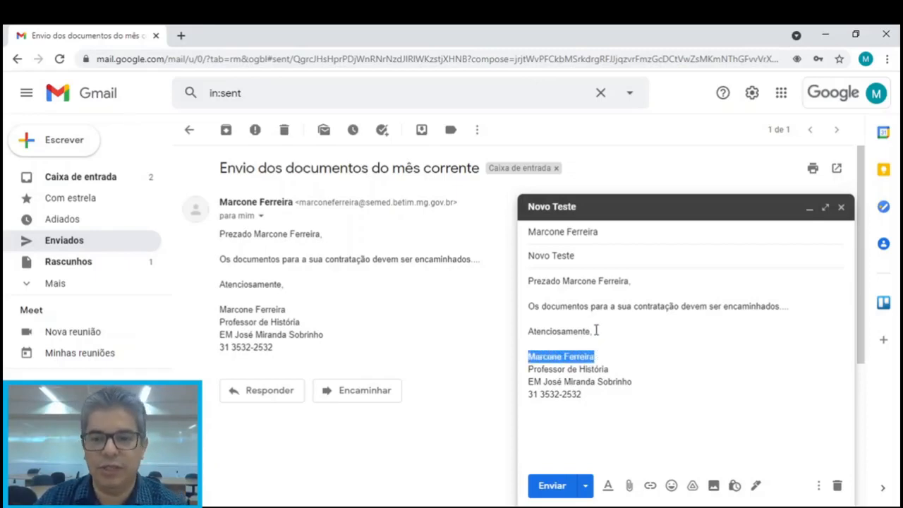
Format the signature name line in Comic Sans MS, bold and blue
{"action": "left_click", "coordinate": [608, 486]}
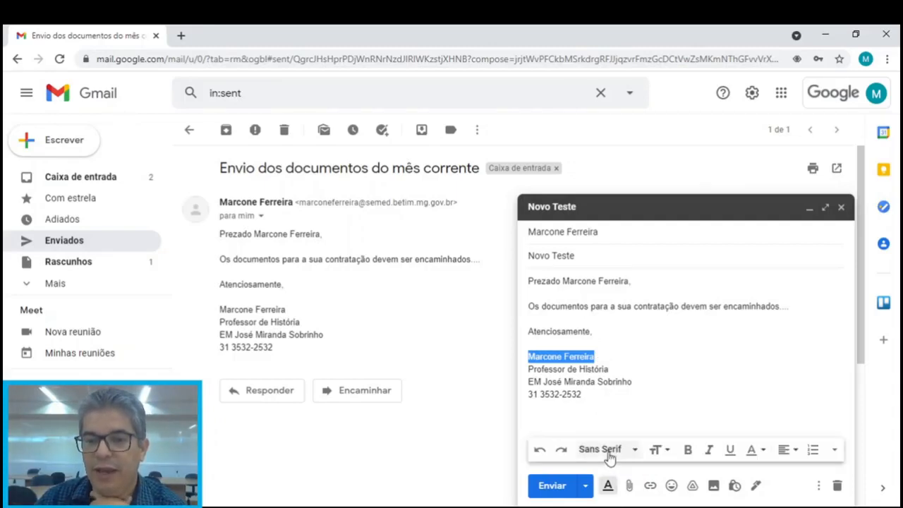
{"action": "left_click", "coordinate": [634, 451]}
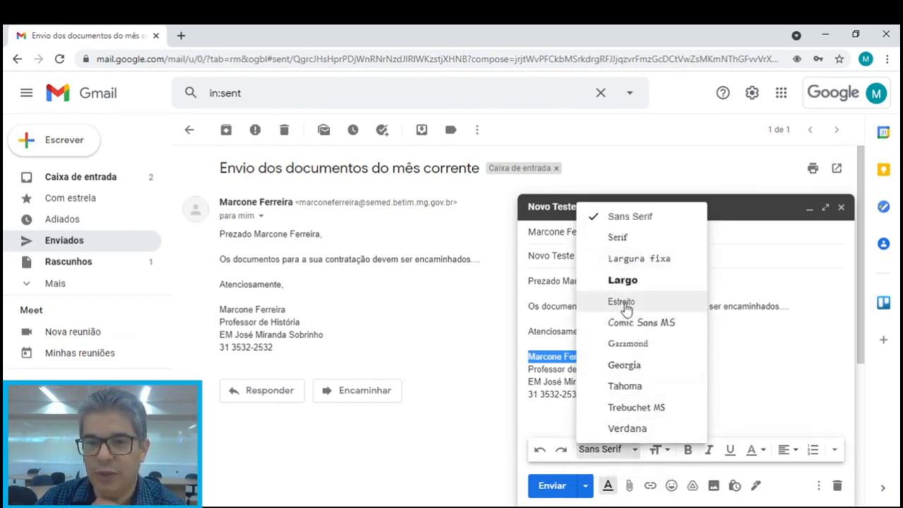
{"action": "left_click", "coordinate": [630, 326]}
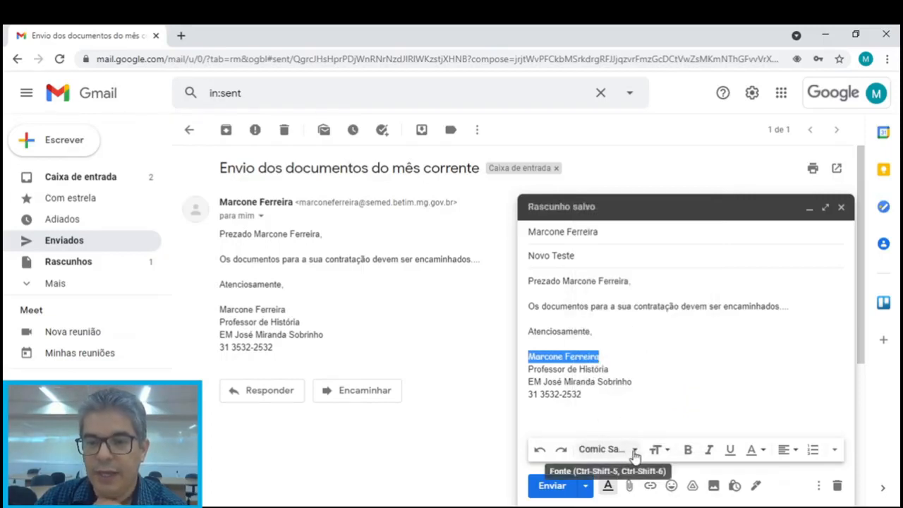
{"action": "left_click", "coordinate": [635, 451]}
{"action": "left_click", "coordinate": [635, 451]}
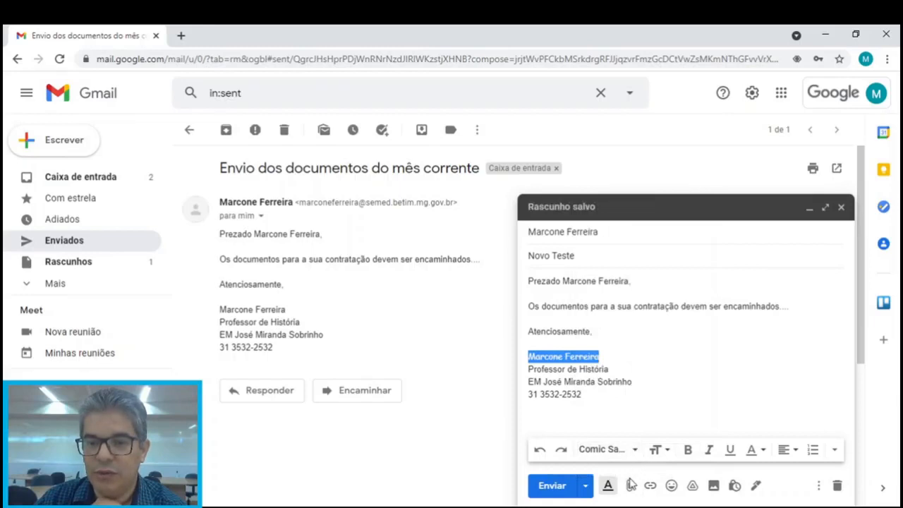
{"action": "left_click", "coordinate": [667, 452]}
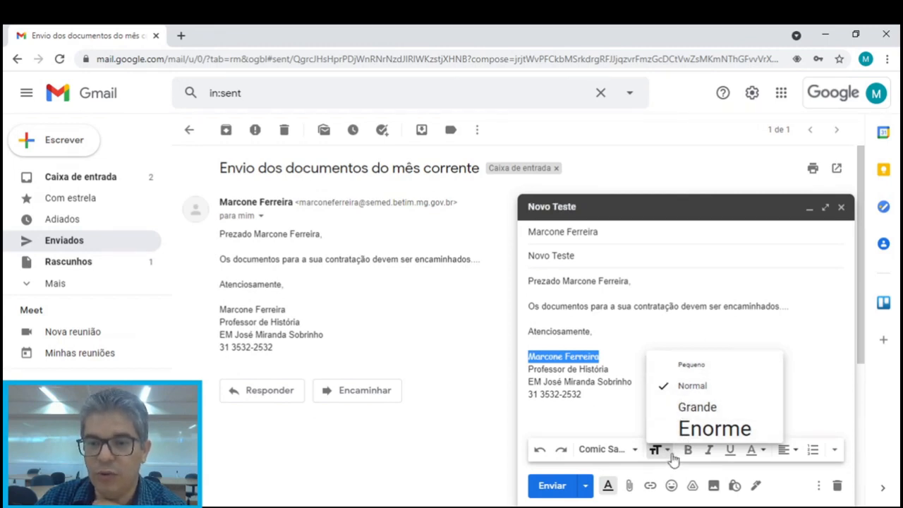
{"action": "left_click", "coordinate": [672, 457]}
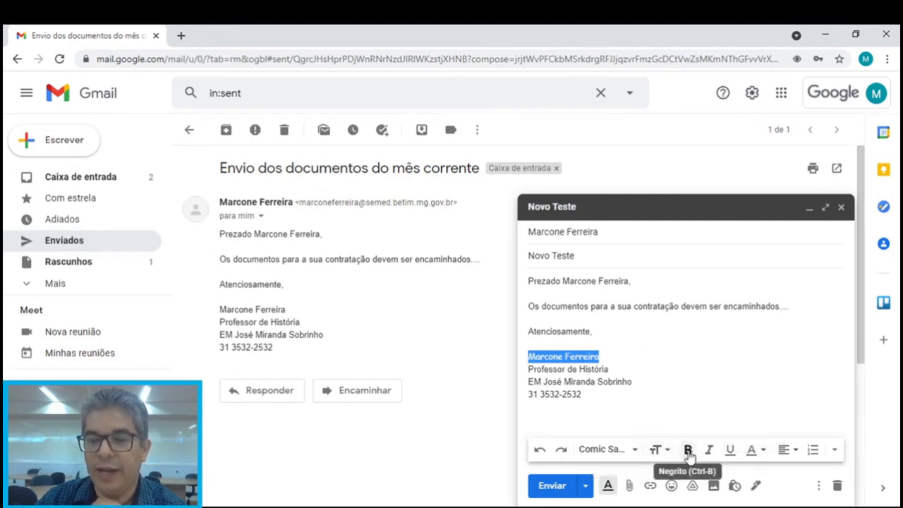
{"action": "left_click", "coordinate": [688, 452]}
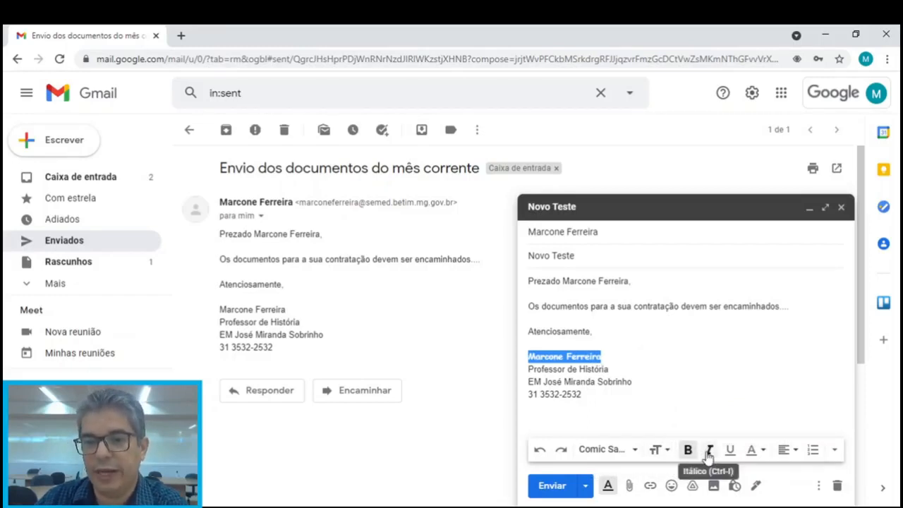
{"action": "left_click", "coordinate": [763, 451]}
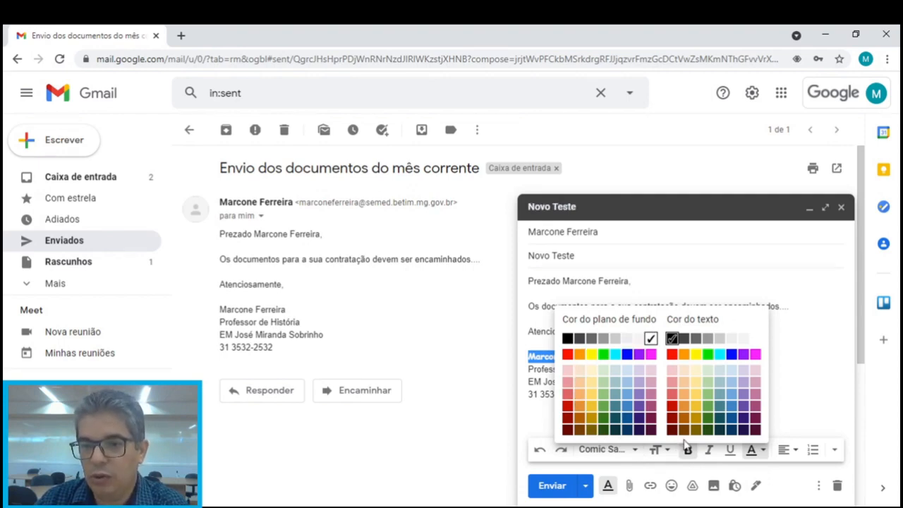
{"action": "left_click", "coordinate": [732, 354]}
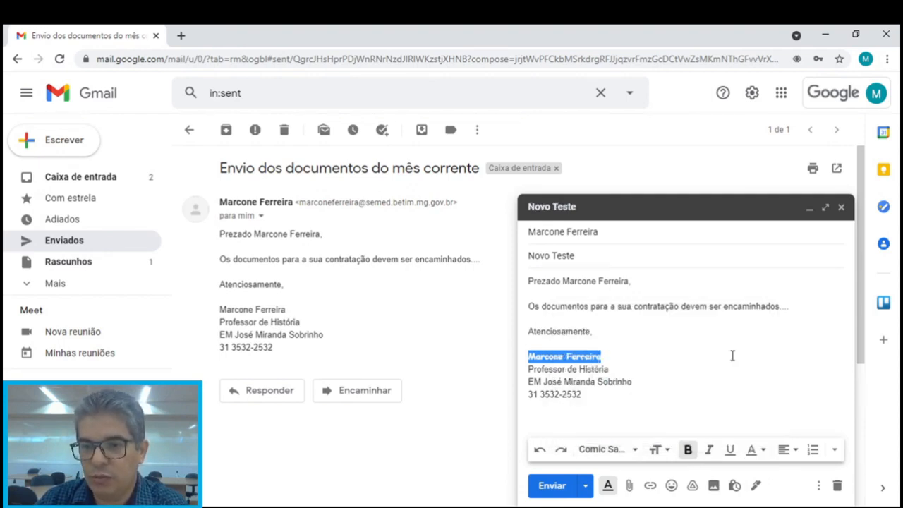
{"action": "left_click", "coordinate": [599, 367]}
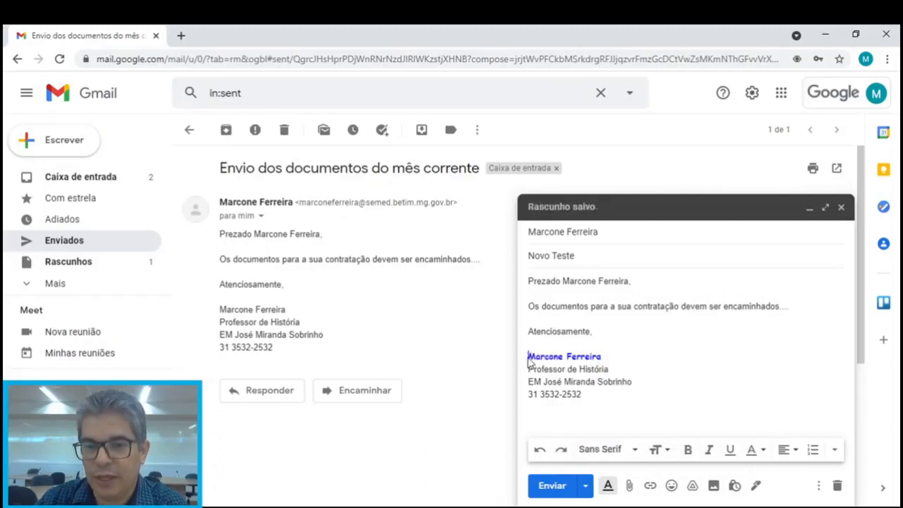
{"action": "left_click_drag", "start_coordinate": [528, 356], "coordinate": [602, 356]}
{"action": "left_click", "coordinate": [589, 376]}
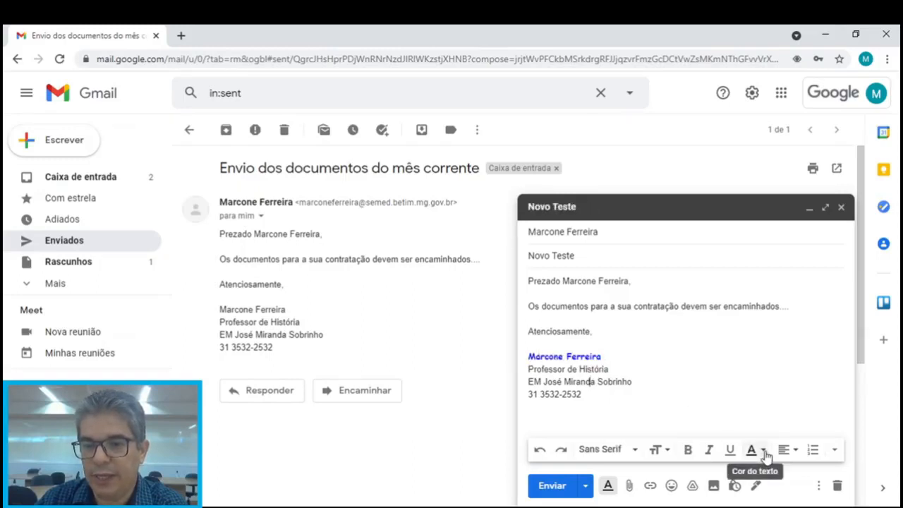
{"action": "left_click", "coordinate": [764, 457]}
{"action": "left_click", "coordinate": [764, 457]}
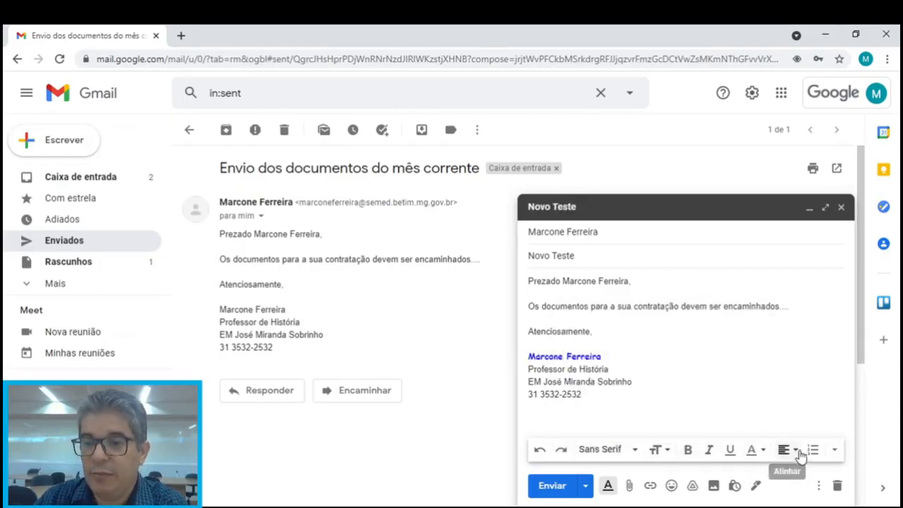
{"action": "left_click", "coordinate": [797, 455]}
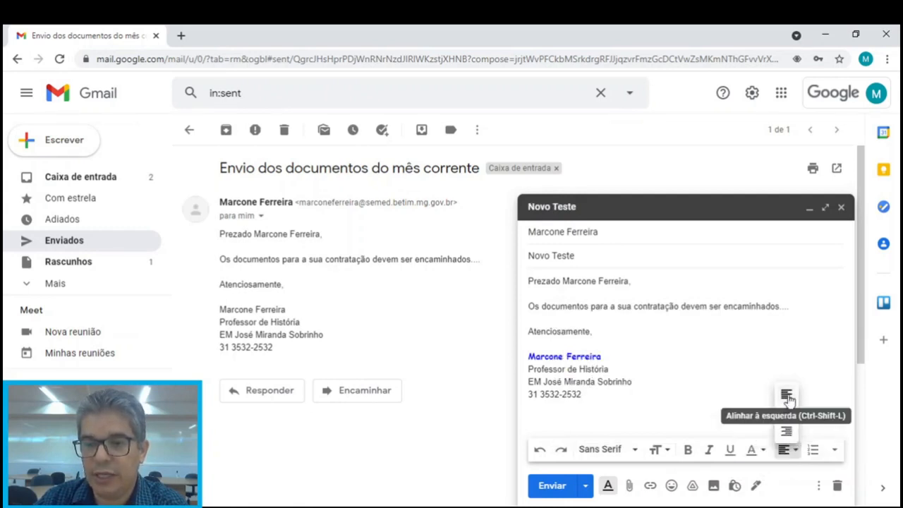
{"action": "left_click", "coordinate": [621, 349]}
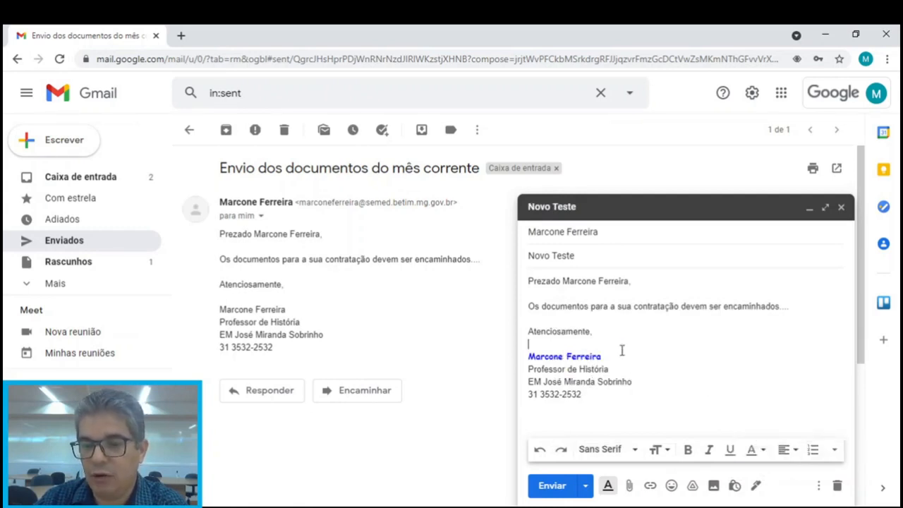
{"action": "left_click", "coordinate": [836, 452]}
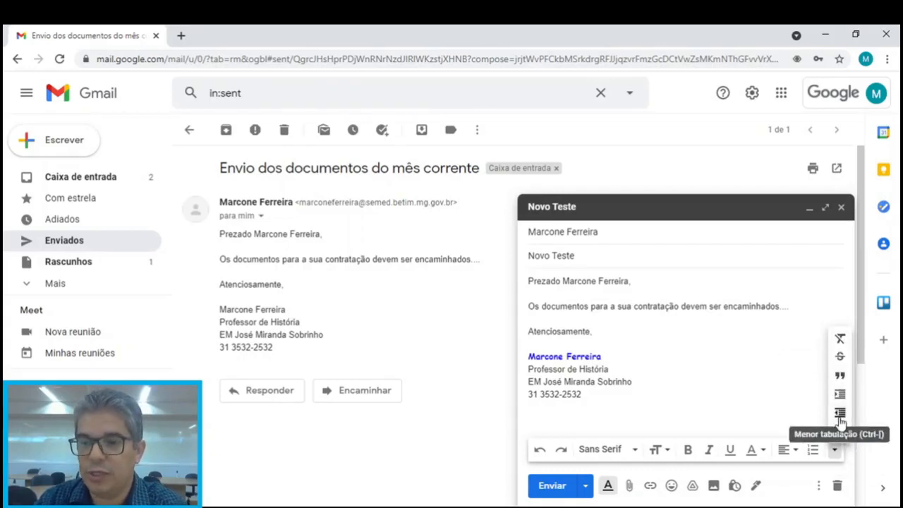
{"action": "left_click", "coordinate": [632, 354]}
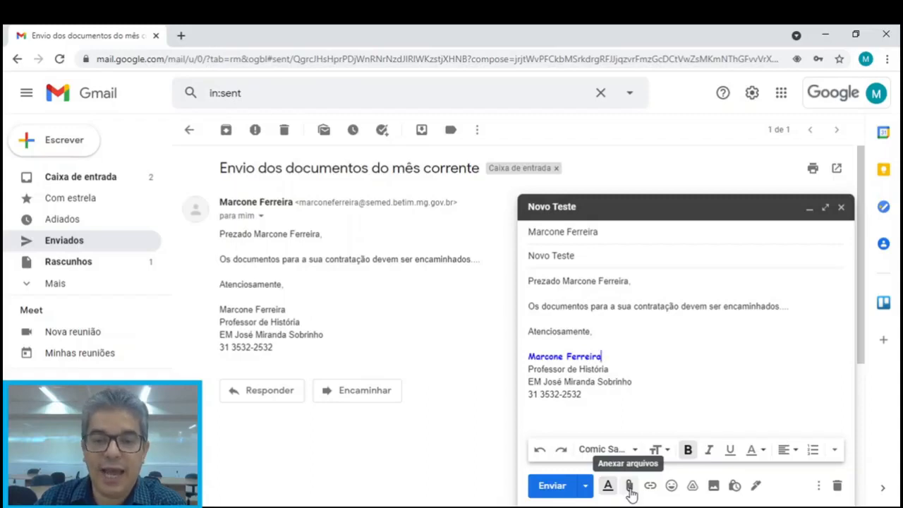
{"action": "left_click", "coordinate": [630, 487]}
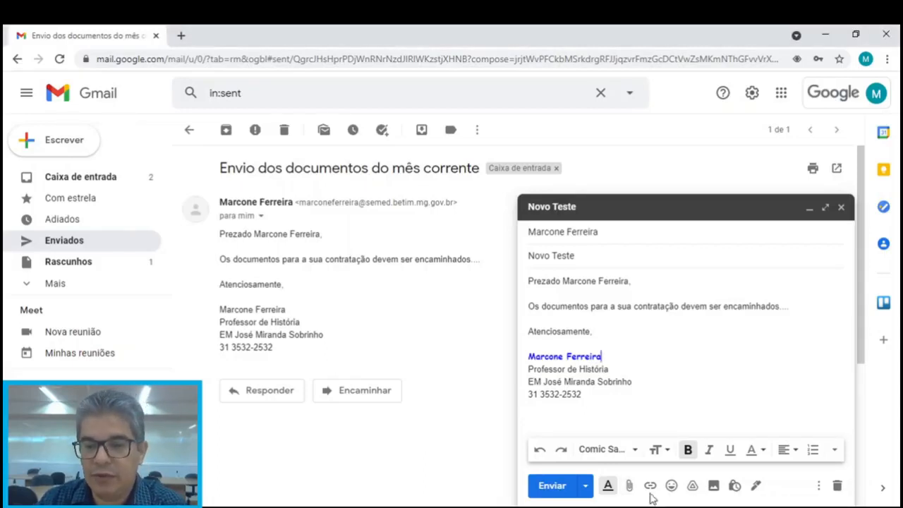
{"action": "left_click", "coordinate": [628, 486]}
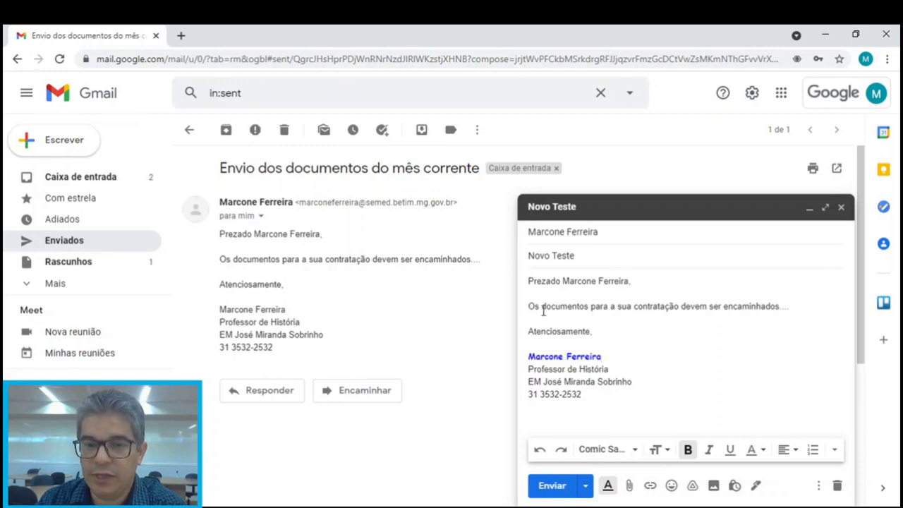
{"action": "left_click_drag", "start_coordinate": [542, 309], "coordinate": [587, 313]}
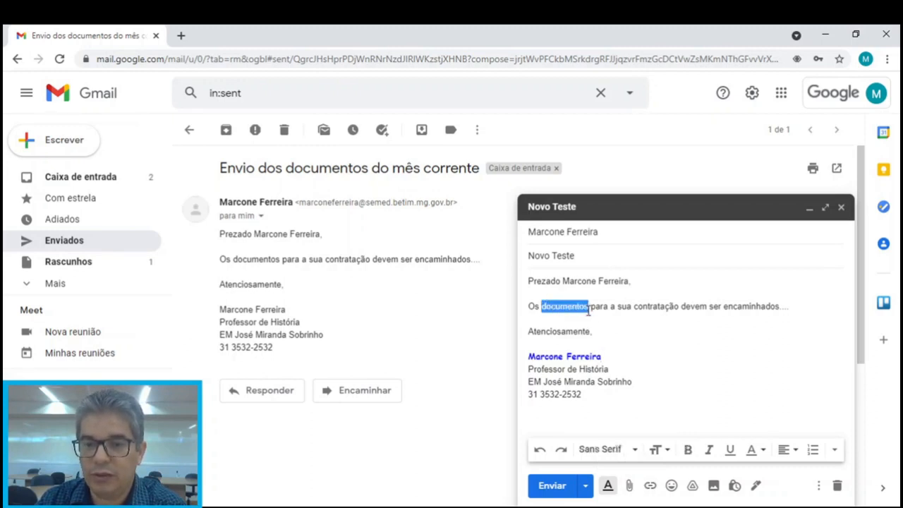
{"action": "left_click", "coordinate": [650, 486]}
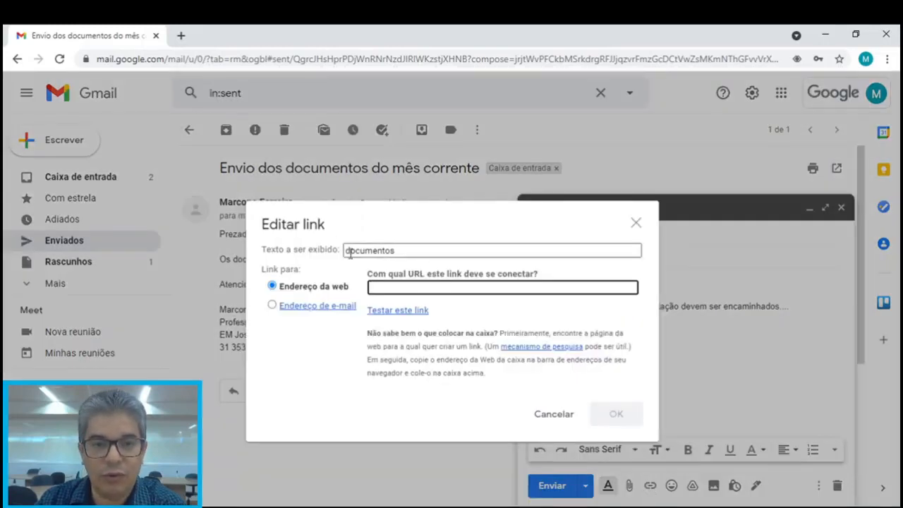
{"action": "left_click_drag", "start_coordinate": [348, 252], "coordinate": [406, 255]}
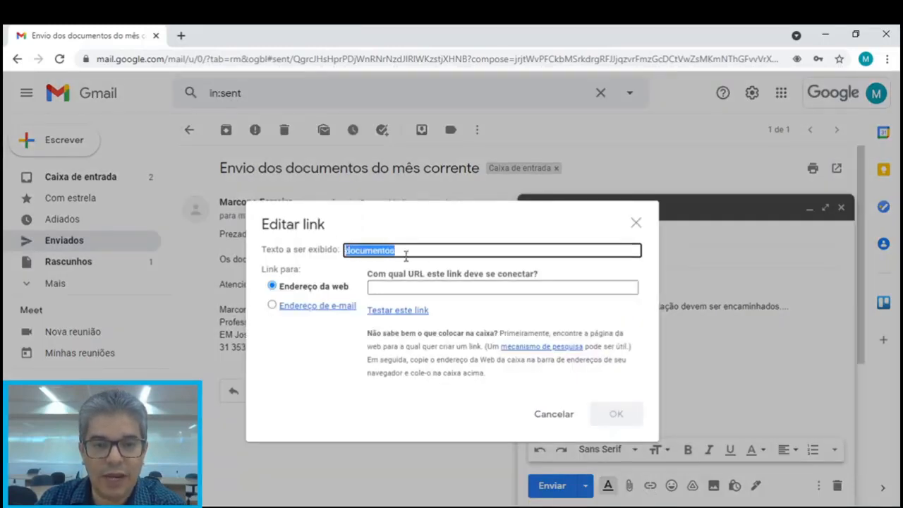
{"action": "left_click", "coordinate": [400, 289]}
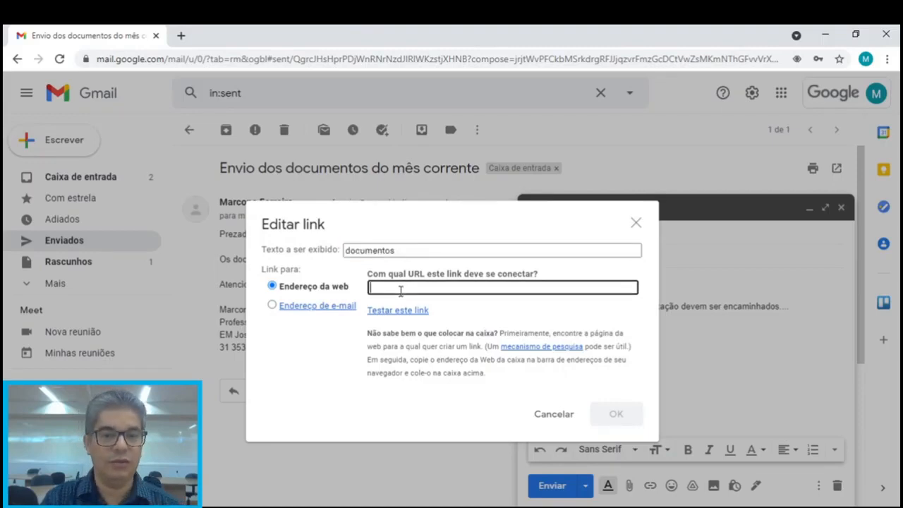
{"action": "left_click", "coordinate": [273, 307]}
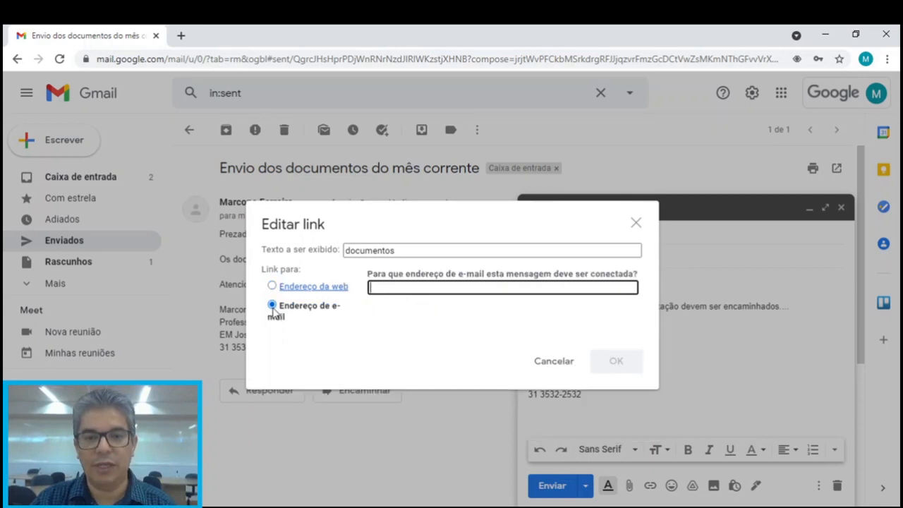
{"action": "left_click", "coordinate": [272, 287]}
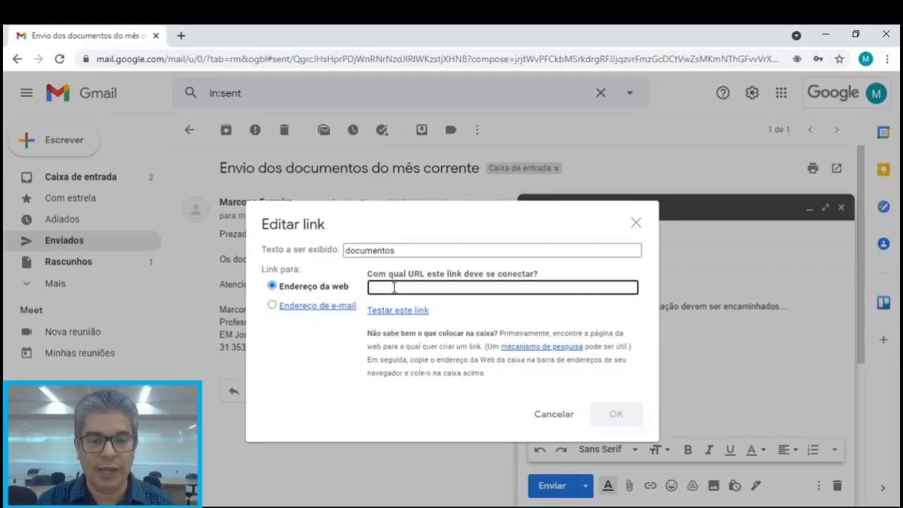
{"action": "type", "text": "www."}
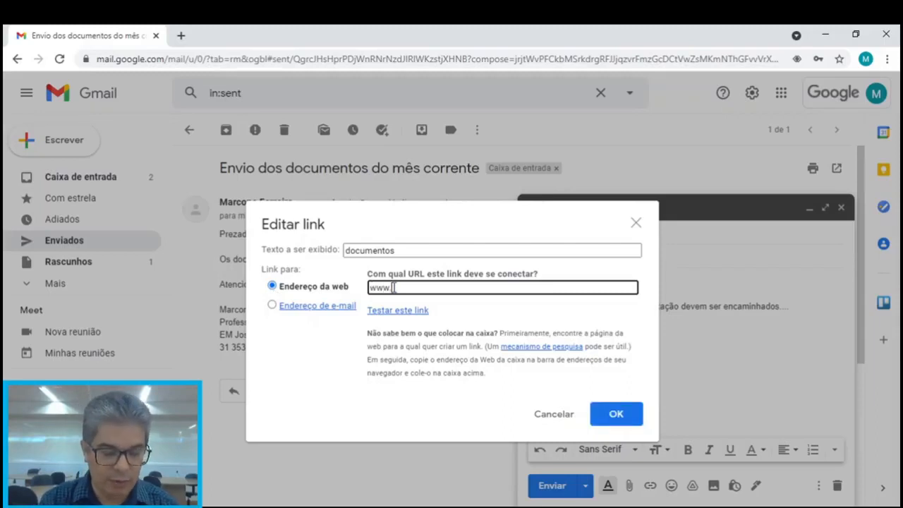
{"action": "type", "text": "semed."}
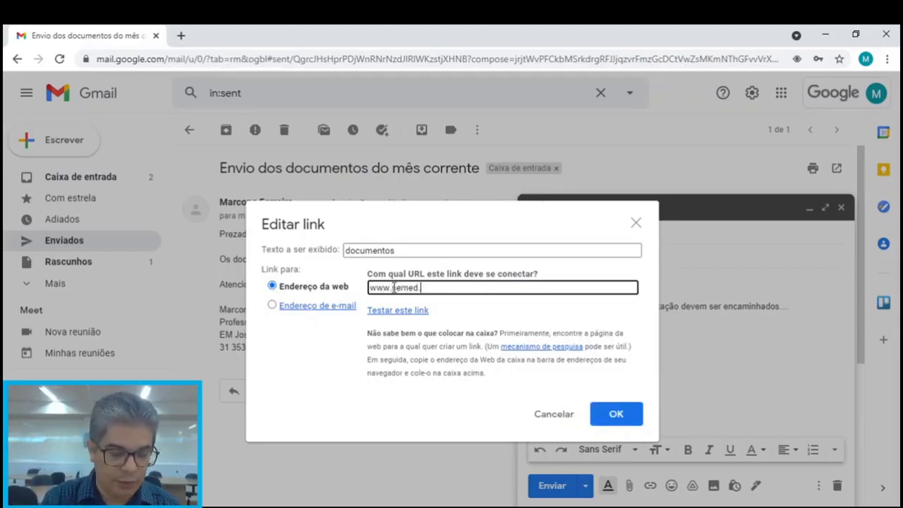
{"action": "type", "text": "betim.mg.go"}
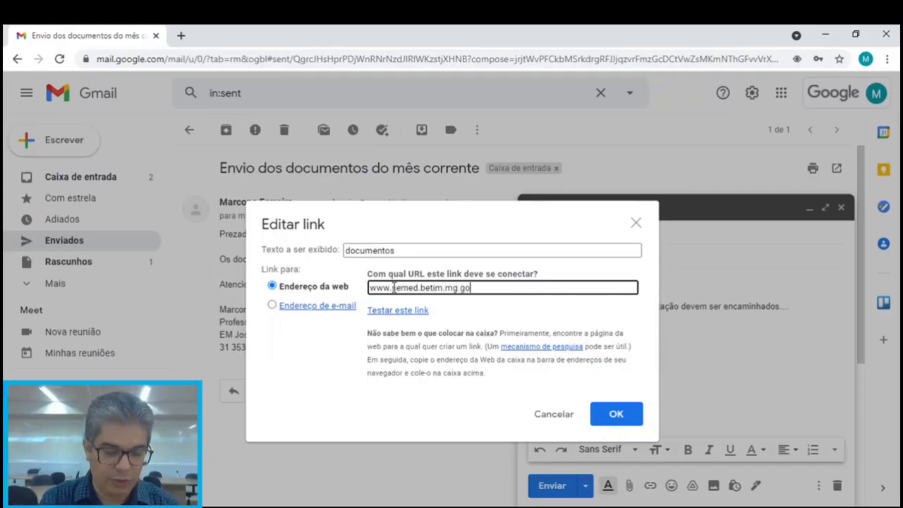
{"action": "type", "text": "v.br"}
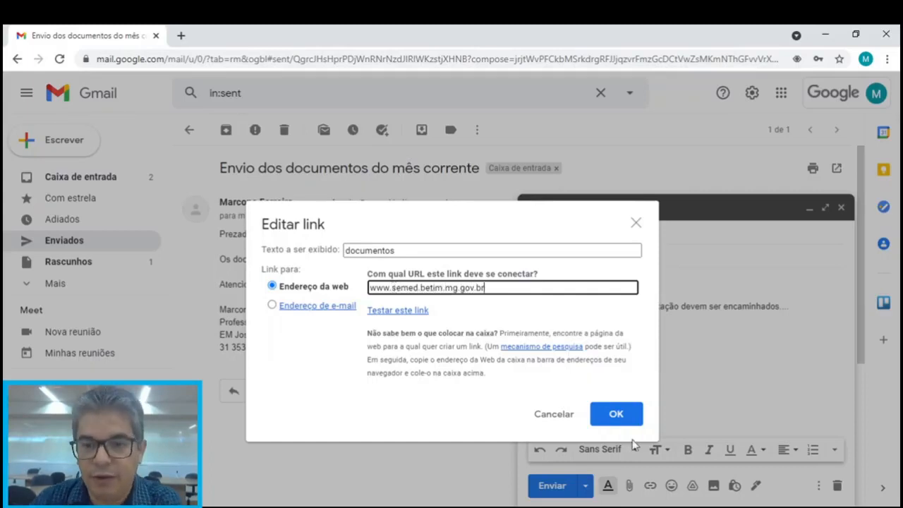
{"action": "left_click", "coordinate": [614, 414]}
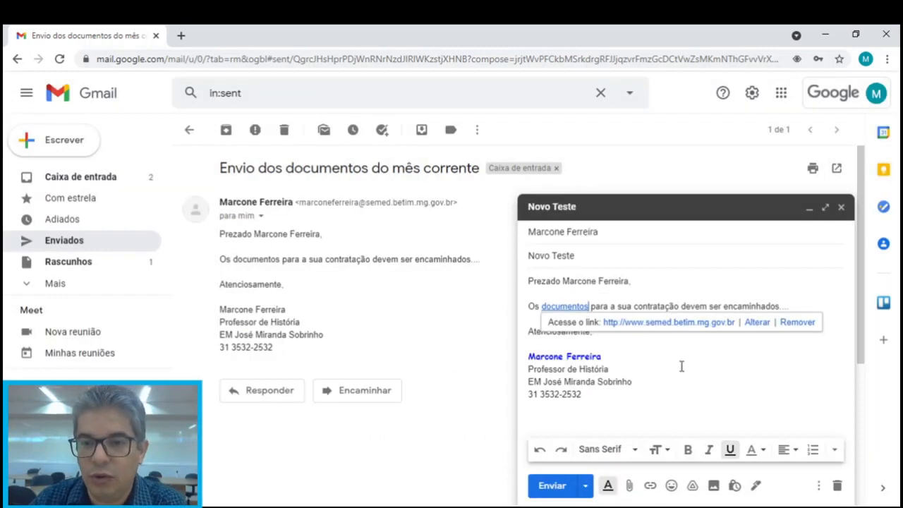
{"action": "left_click", "coordinate": [681, 367]}
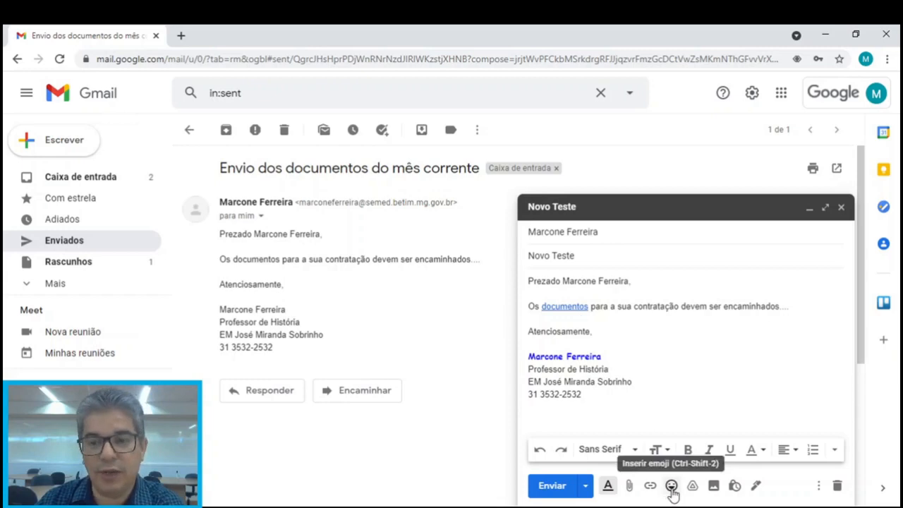
Browse the music, animal, travel and symbols emoji categories, then close the picker unused
{"action": "left_click", "coordinate": [671, 487]}
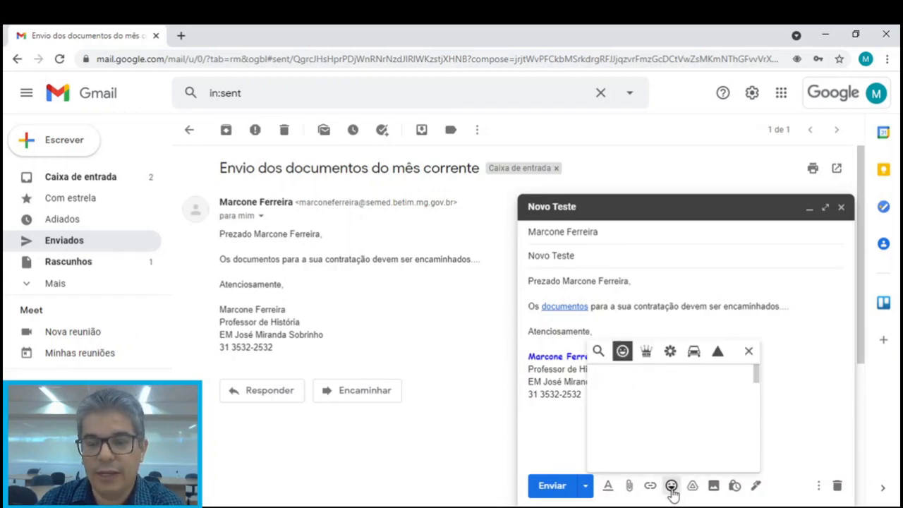
{"action": "left_click_drag", "start_coordinate": [756, 374], "coordinate": [761, 454]}
{"action": "left_click", "coordinate": [646, 351]}
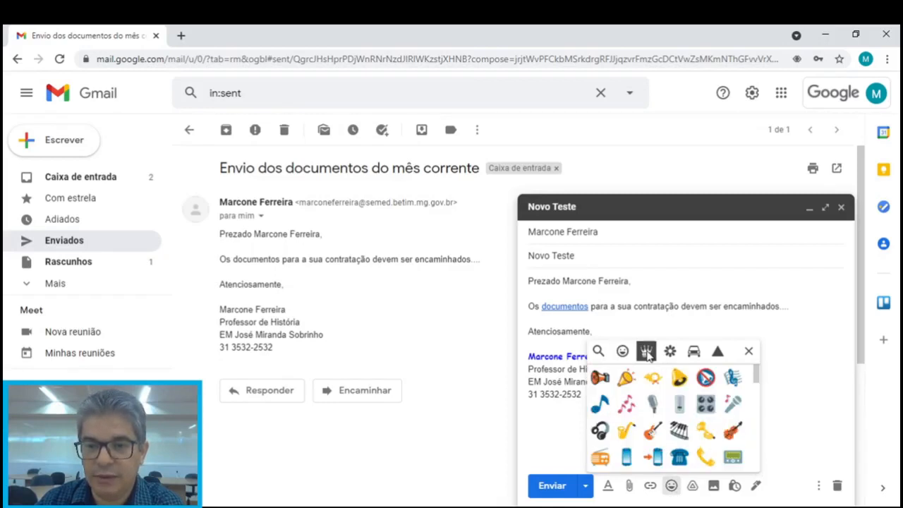
{"action": "left_click", "coordinate": [670, 353]}
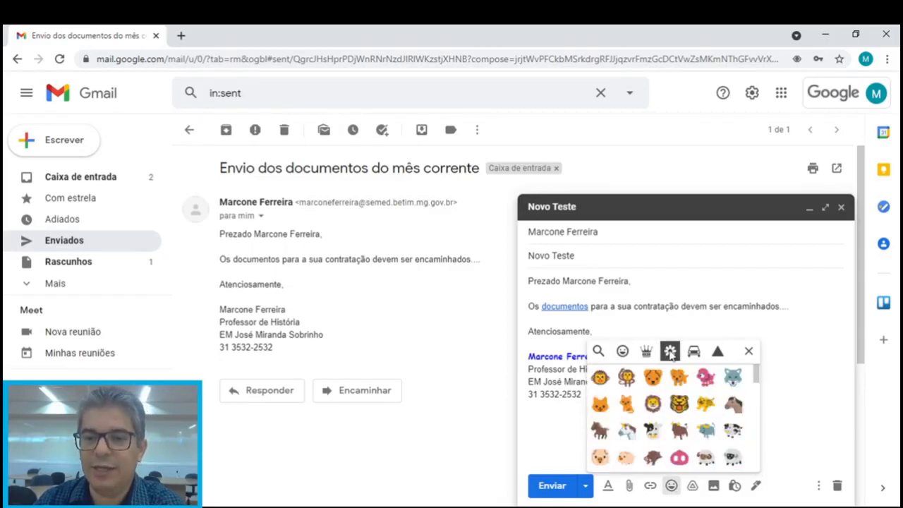
{"action": "left_click", "coordinate": [694, 352]}
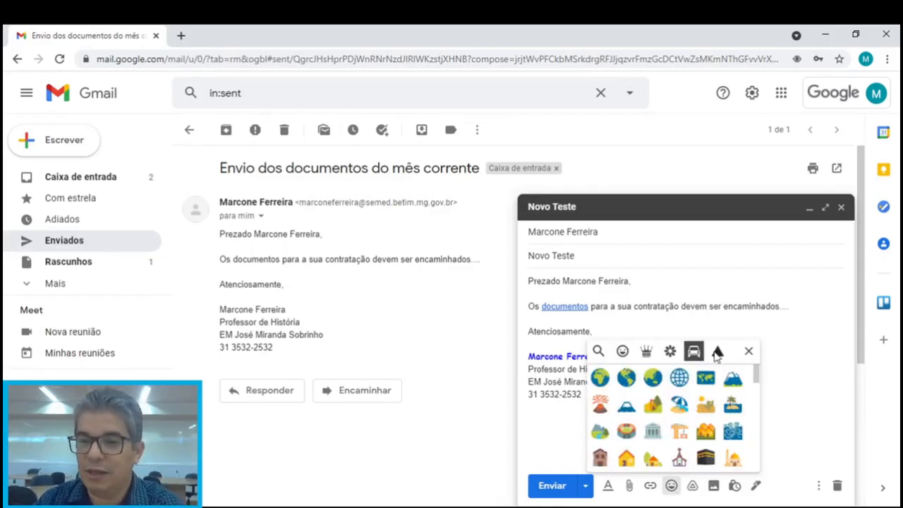
{"action": "left_click", "coordinate": [717, 351]}
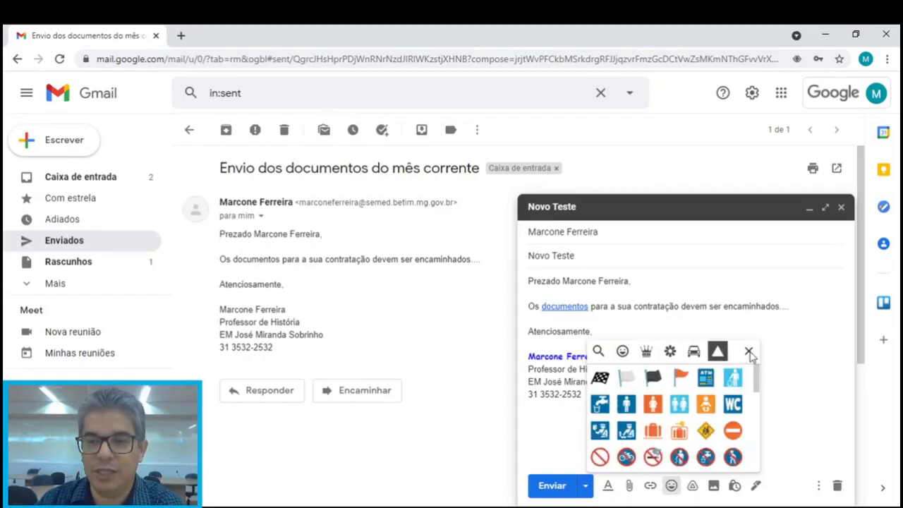
{"action": "left_click", "coordinate": [749, 352]}
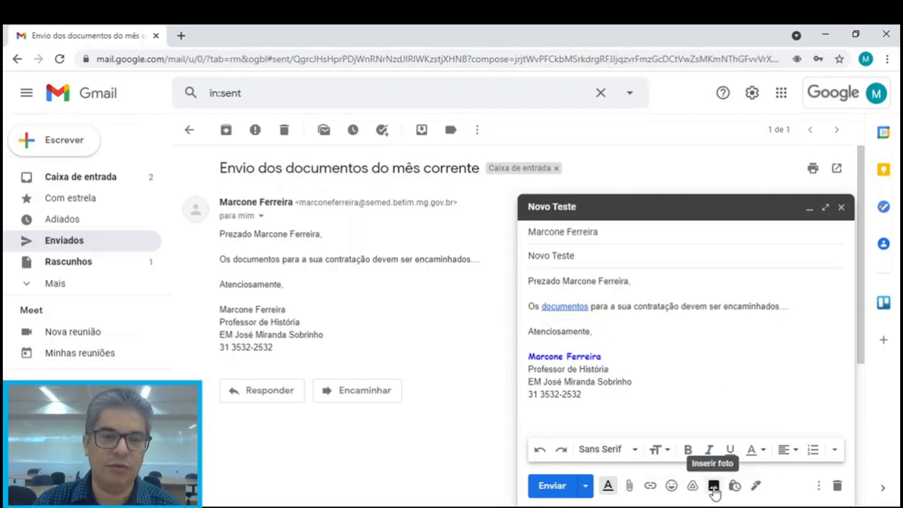
{"action": "left_click", "coordinate": [714, 487]}
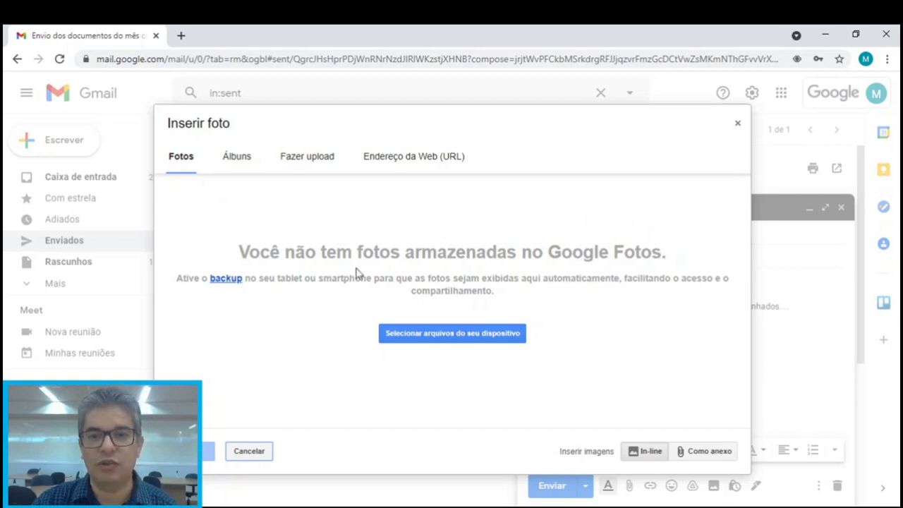
{"action": "left_click", "coordinate": [240, 158]}
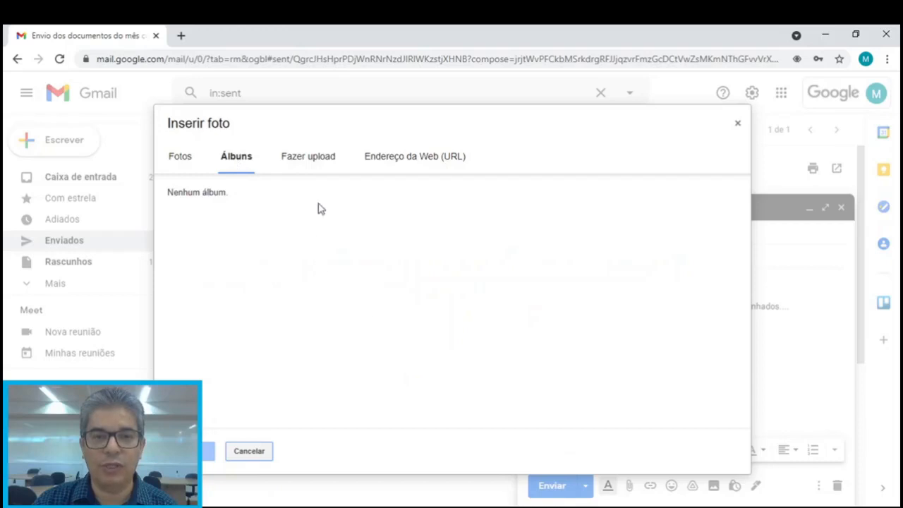
{"action": "left_click", "coordinate": [310, 161]}
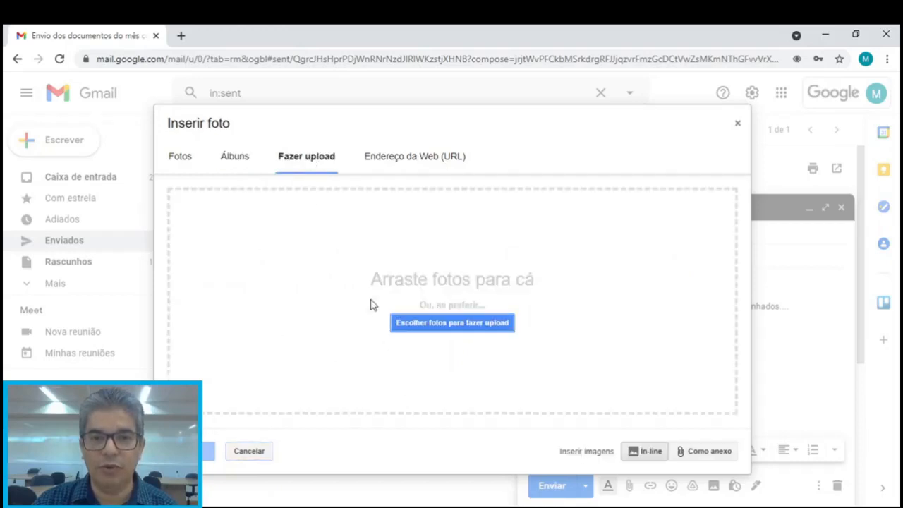
{"action": "left_click", "coordinate": [419, 154]}
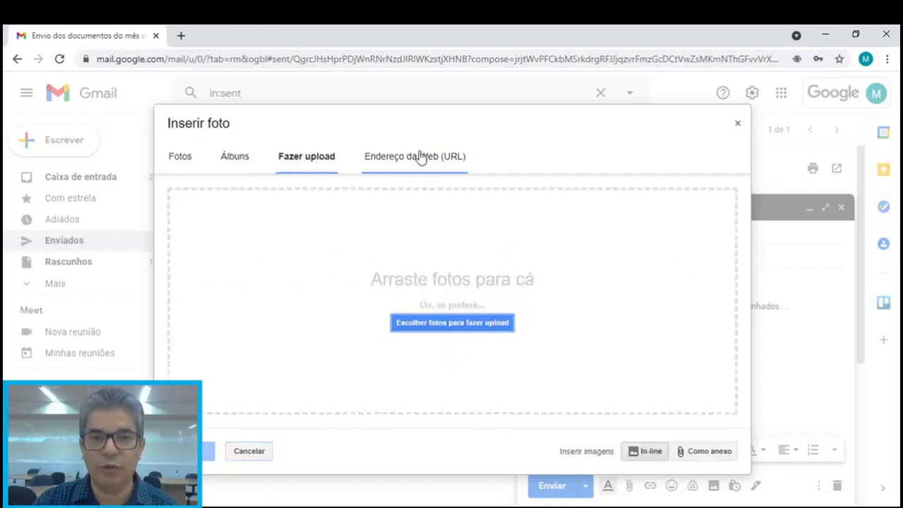
{"action": "left_click", "coordinate": [736, 127]}
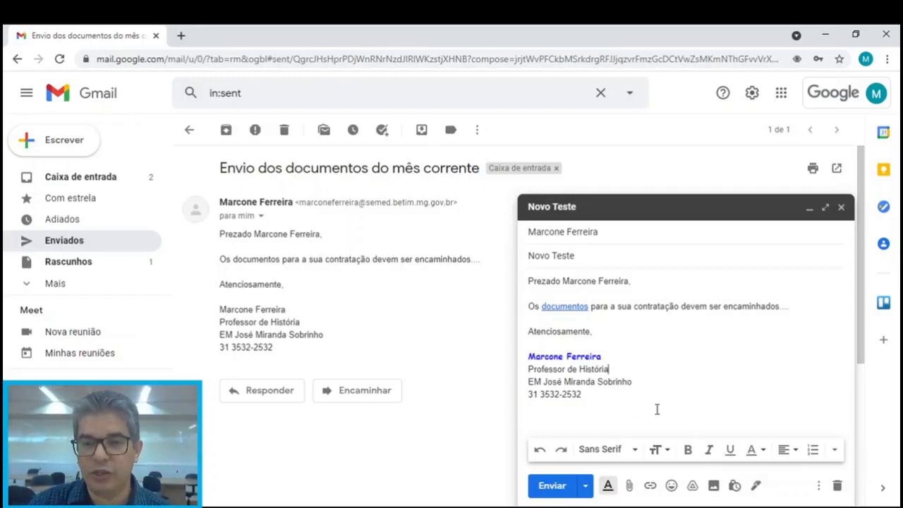
{"action": "left_click", "coordinate": [818, 487]}
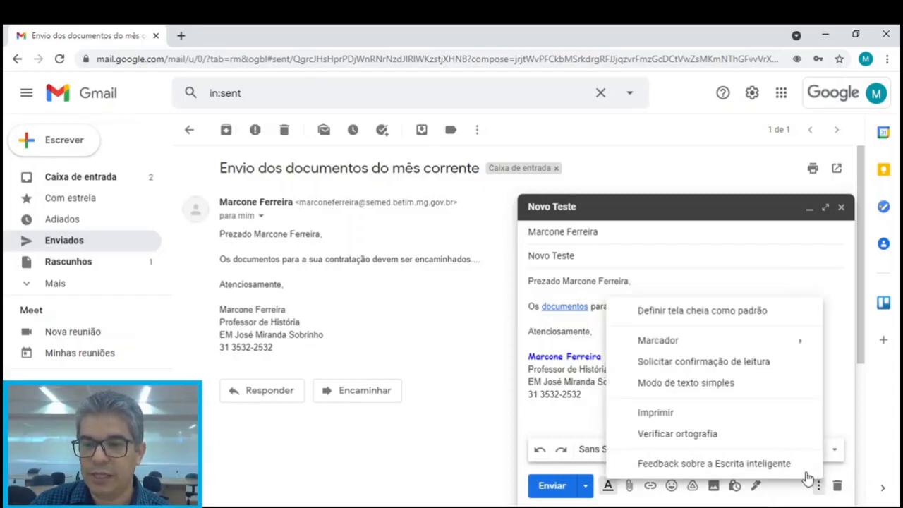
{"action": "left_click", "coordinate": [819, 486]}
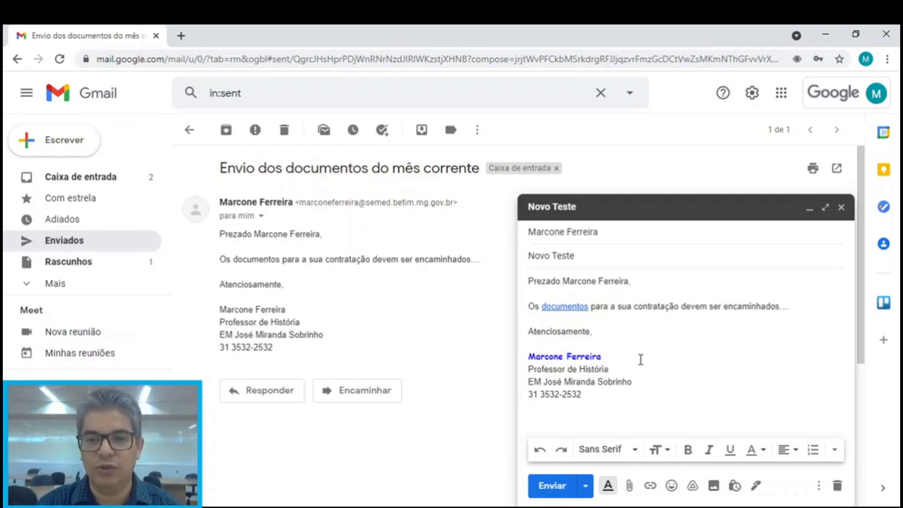
Add lines 'Opção 1', 'OPção 2' and 'OPção 3' below the documentos sentence, correcting typos
{"action": "left_click", "coordinate": [805, 308]}
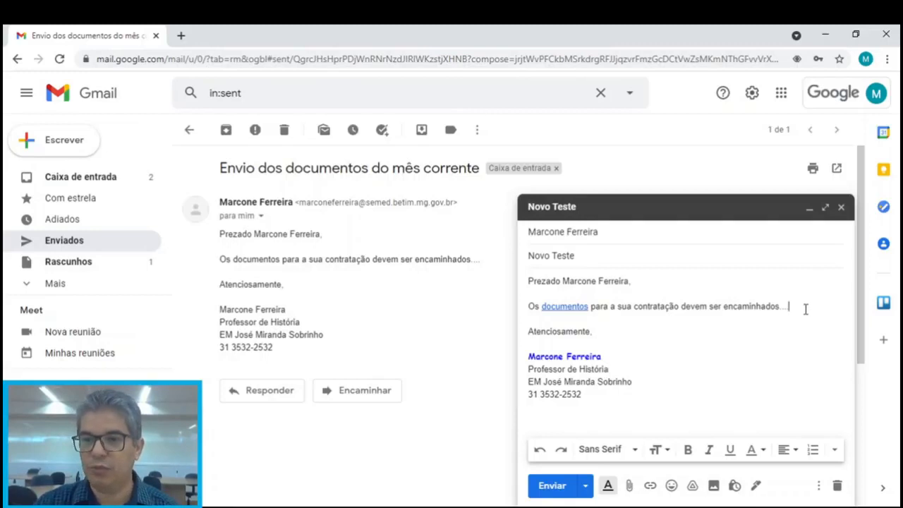
{"action": "key", "text": "Return"}
{"action": "key", "text": "Return"}
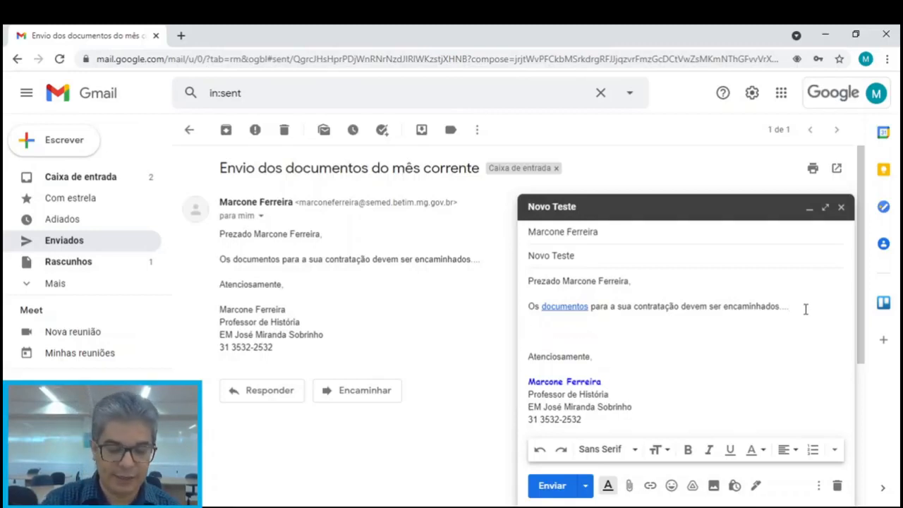
{"action": "type", "text": "Opç"}
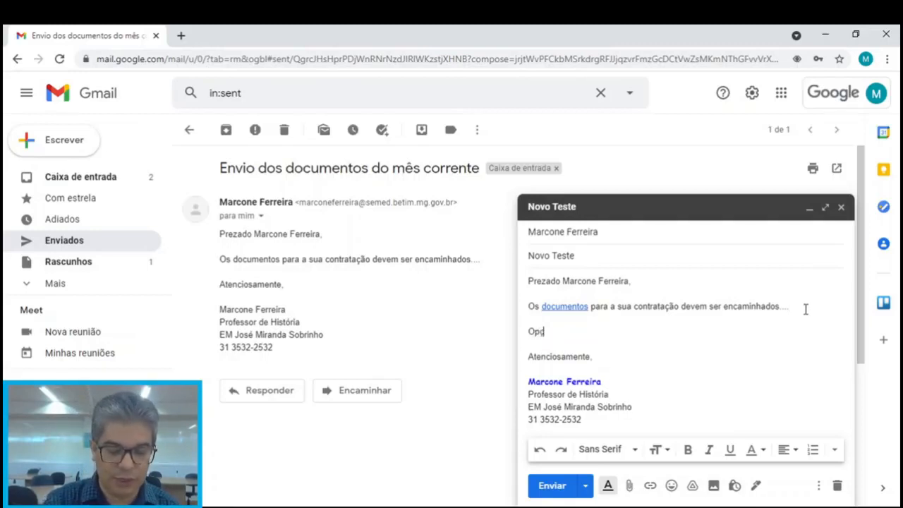
{"action": "type", "text": "ão 1"}
{"action": "key", "text": "Return"}
{"action": "type", "text": "Po"}
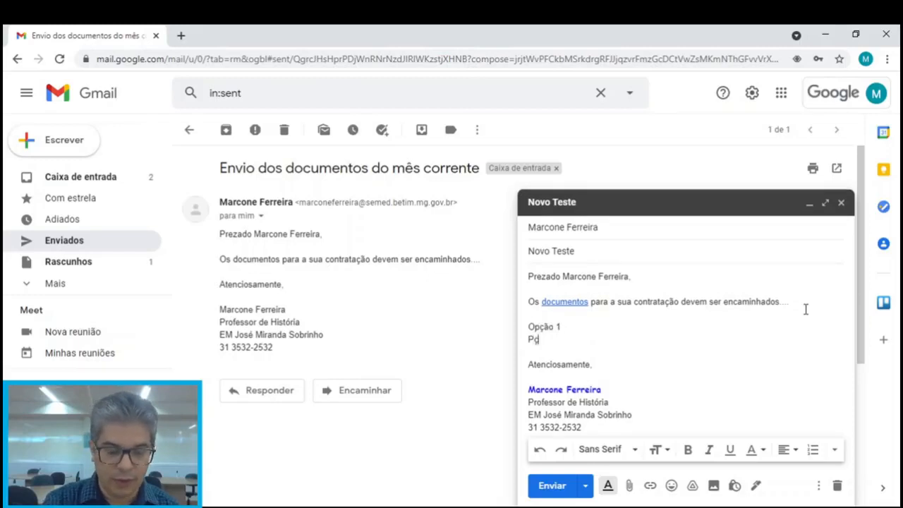
{"action": "type", "text": "ão 2"}
{"action": "key", "text": "Return"}
{"action": "type", "text": "P"}
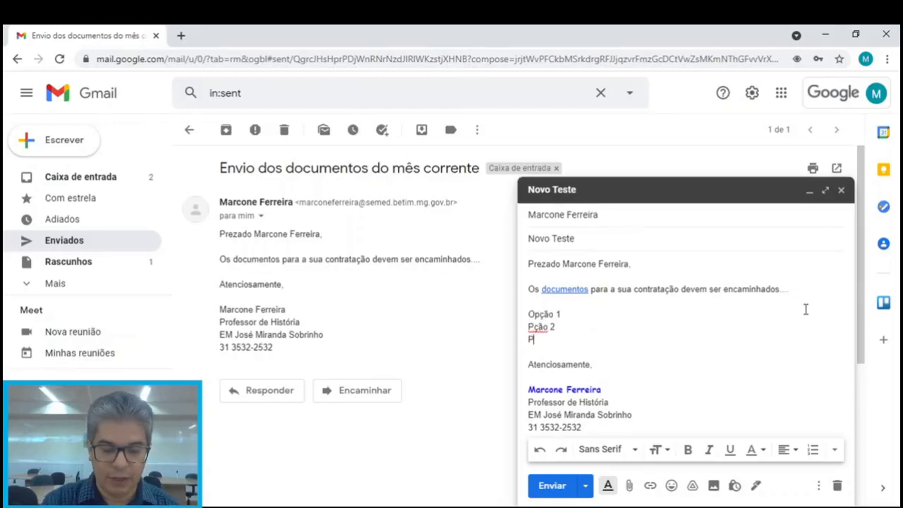
{"action": "type", "text": "ção 3"}
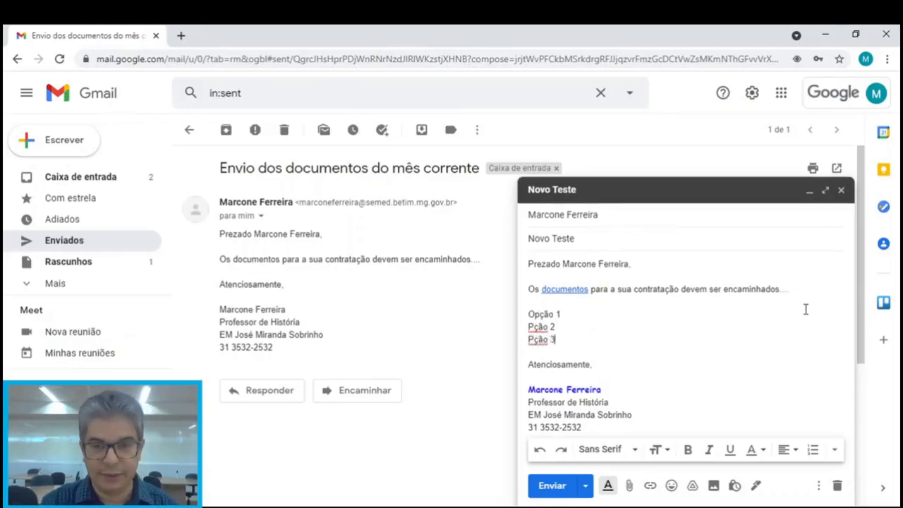
{"action": "left_click", "coordinate": [529, 326]}
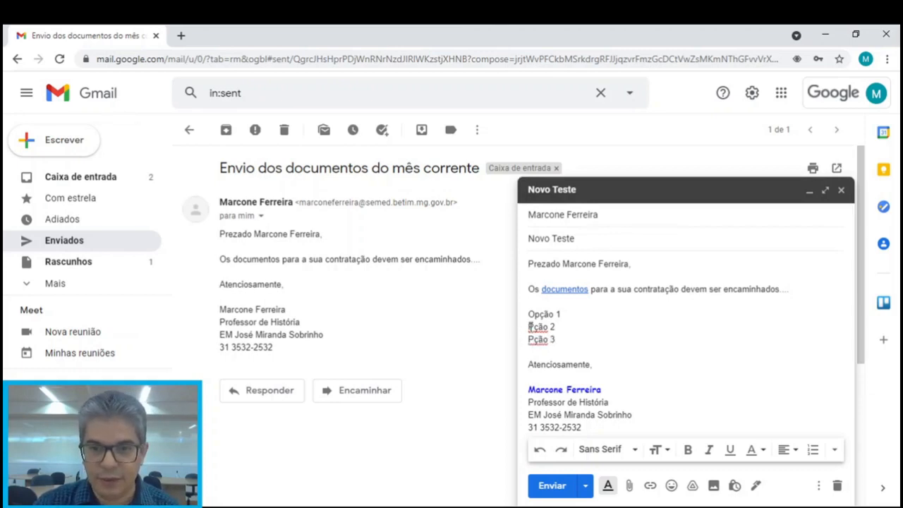
{"action": "type", "text": "O"}
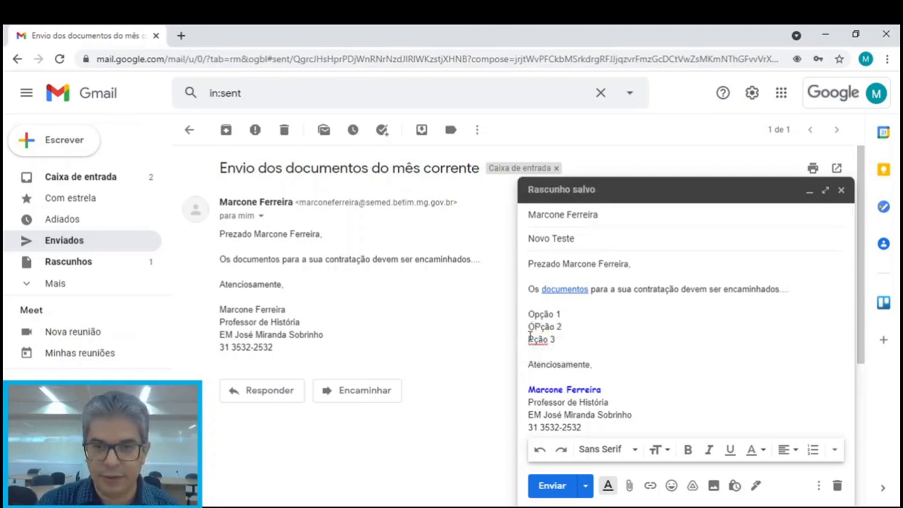
{"action": "left_click", "coordinate": [529, 340]}
{"action": "type", "text": "O"}
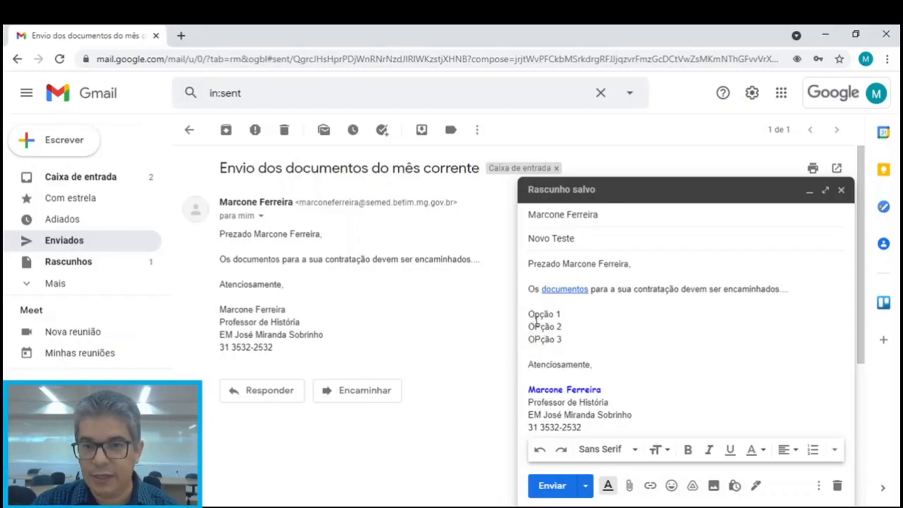
Format the three option lines as a bulleted list instead of numbered
{"action": "double_click", "coordinate": [531, 314]}
{"action": "left_click_drag", "start_coordinate": [559, 321], "coordinate": [570, 338]}
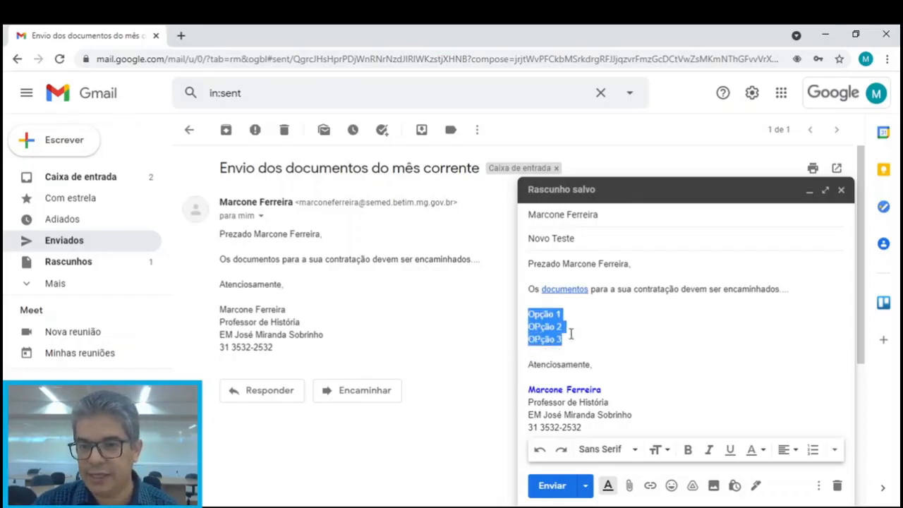
{"action": "left_click", "coordinate": [813, 451]}
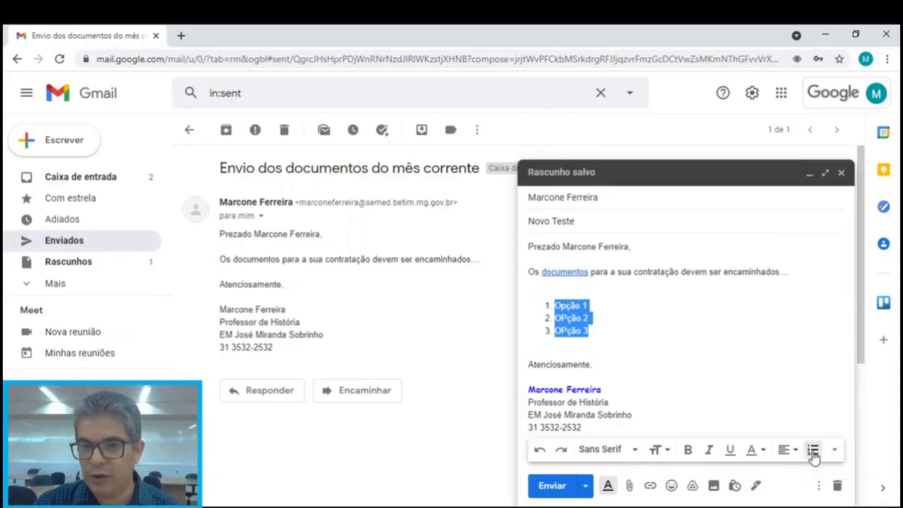
{"action": "left_click", "coordinate": [835, 452]}
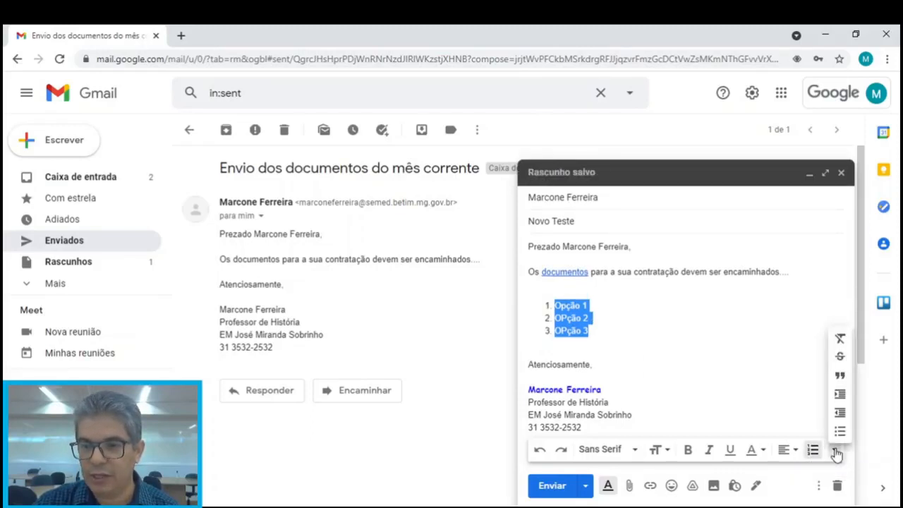
{"action": "left_click", "coordinate": [839, 430]}
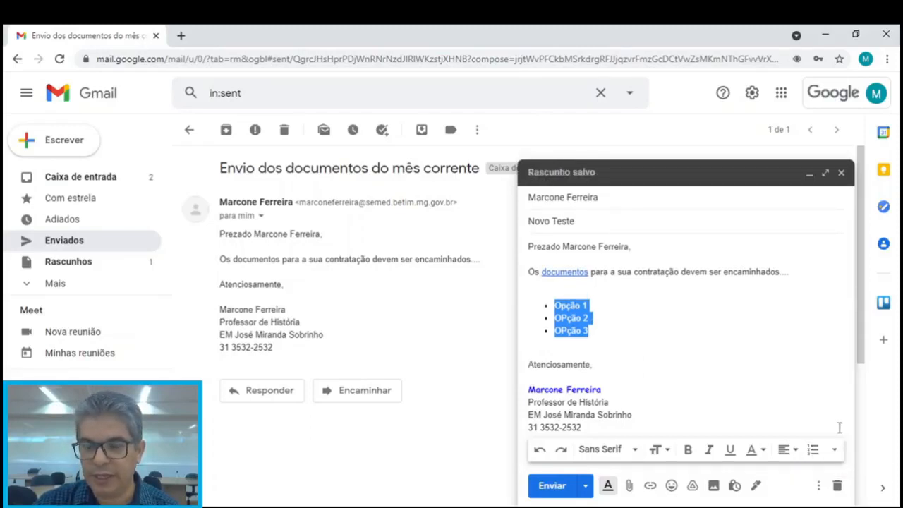
{"action": "left_click", "coordinate": [592, 331]}
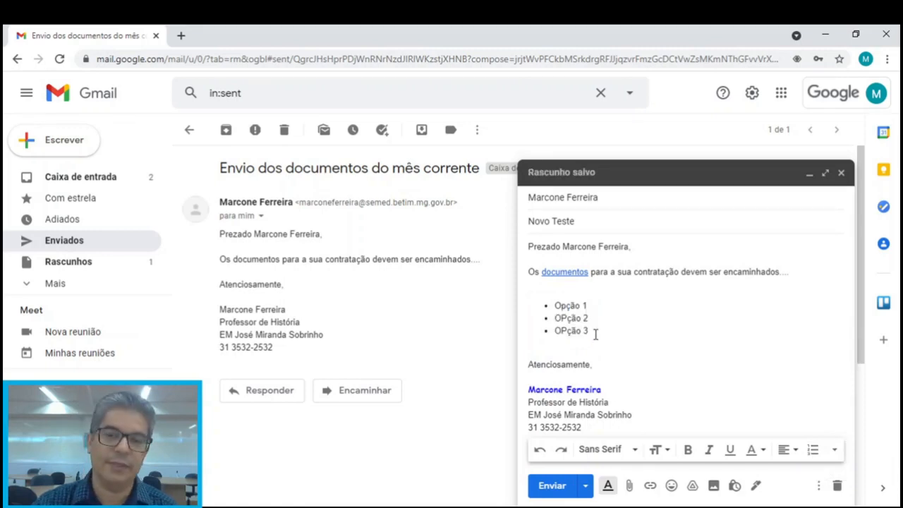